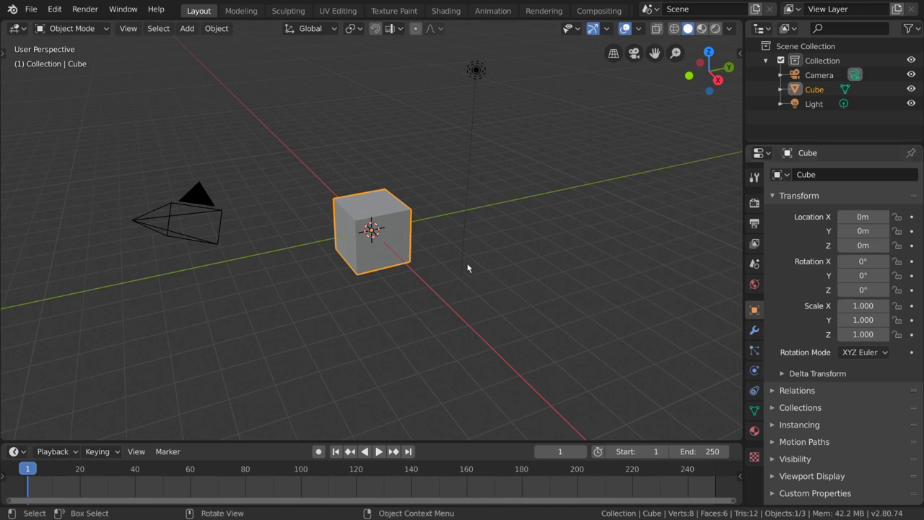
Browse the cube's object constraint types, then the bone constraint types list.
left_click(397, 251)
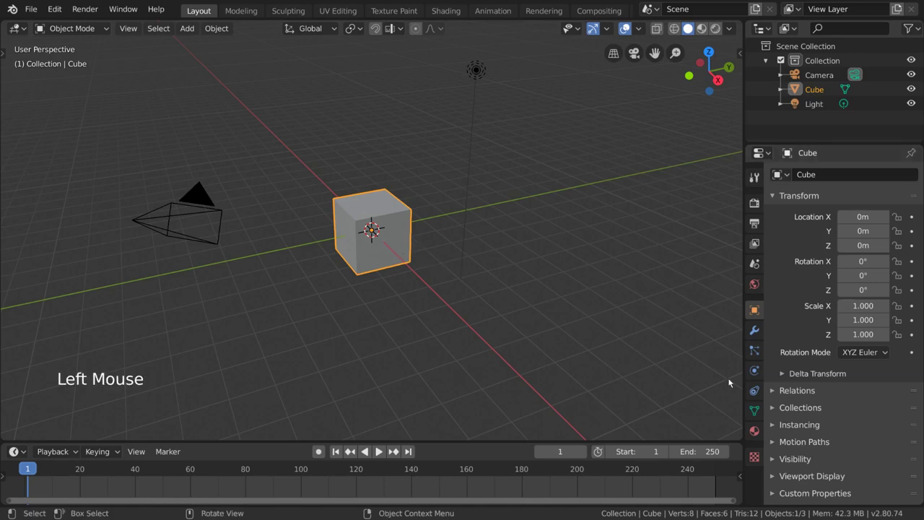
left_click(755, 390)
left_click(870, 178)
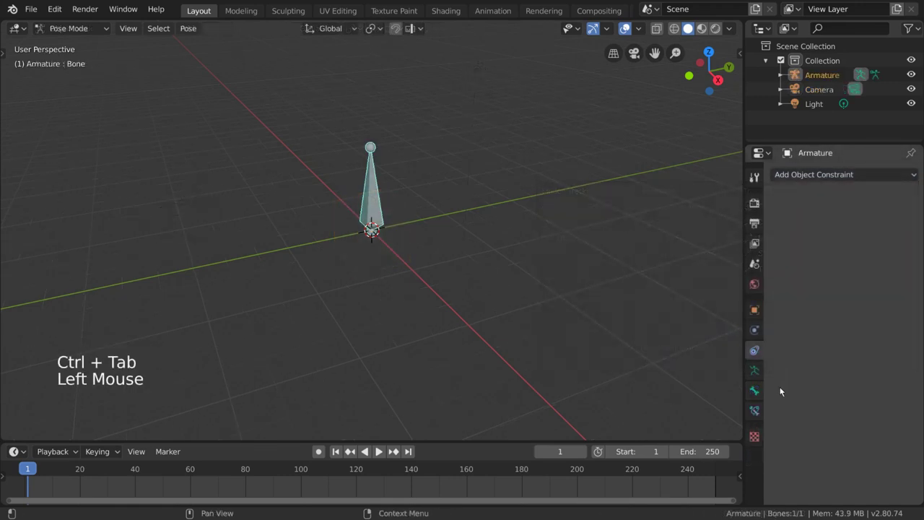
left_click(754, 410)
left_click(838, 175)
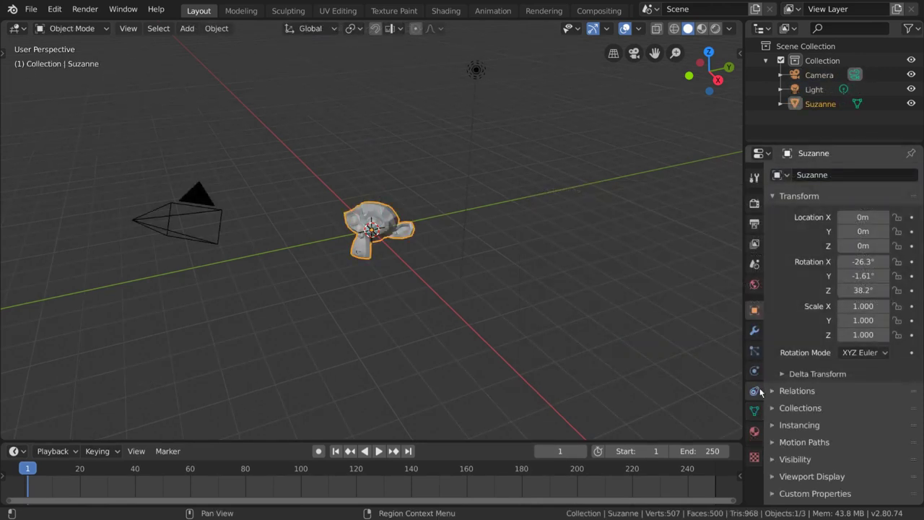
Add a Transformation object constraint to Suzanne and scroll through its settings.
left_click(755, 391)
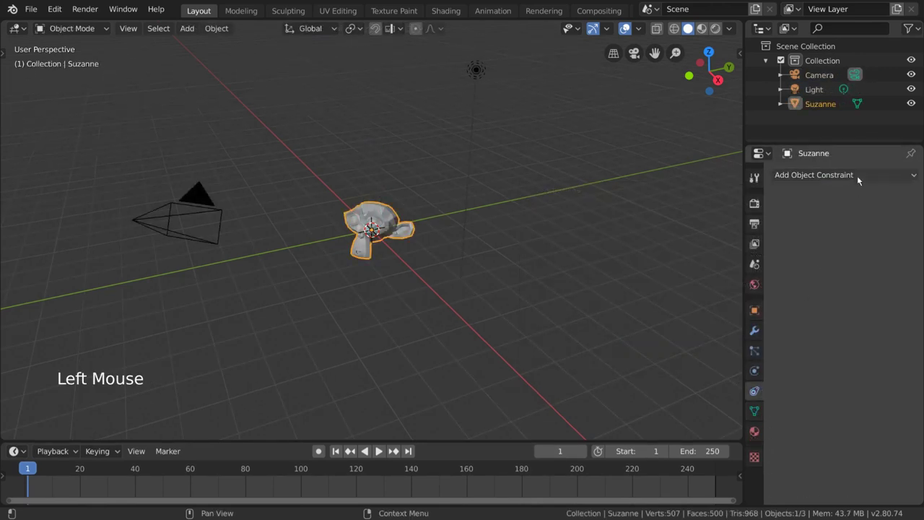
left_click(860, 170)
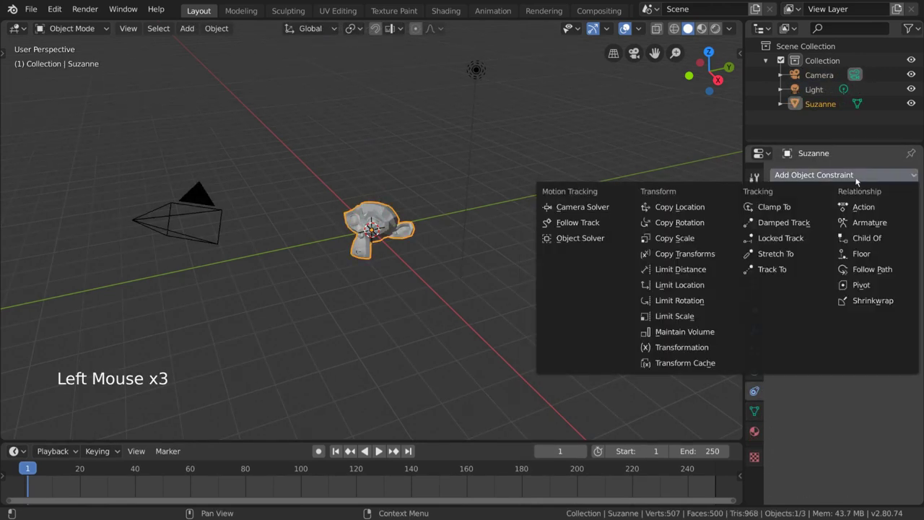
left_click(720, 348)
scroll(845, 300, "down", 2)
scroll(845, 300, "down", 4)
scroll(844, 301, "up", 4)
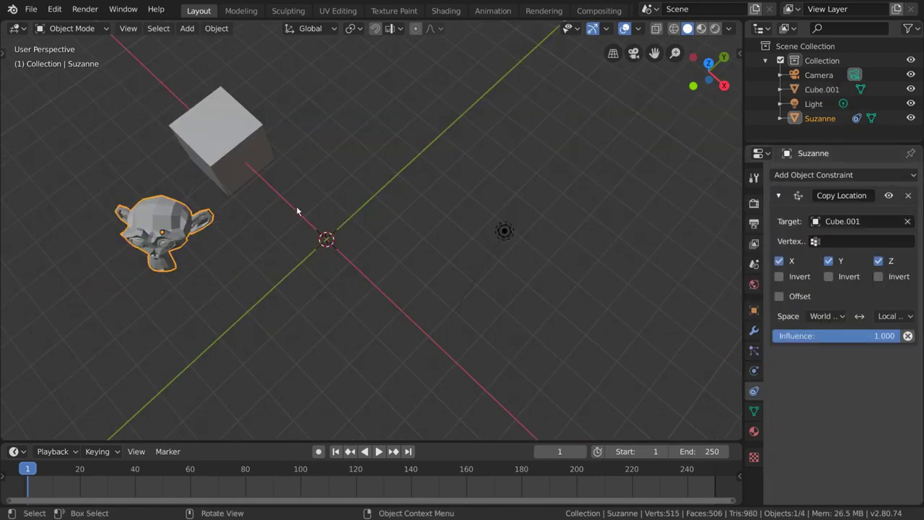
Move Cube.001 along X, then select Suzanne to view its Copy Location constraint.
left_click(243, 148)
key("g")
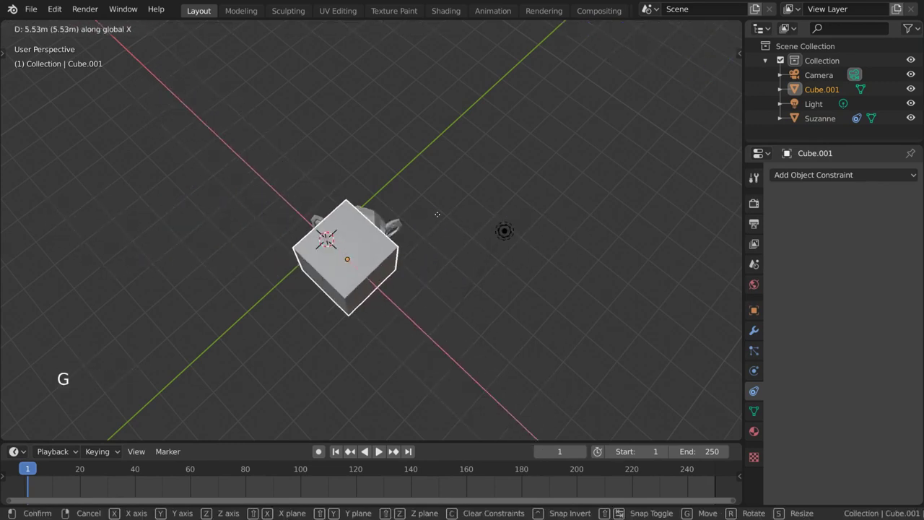
left_click(165, 186)
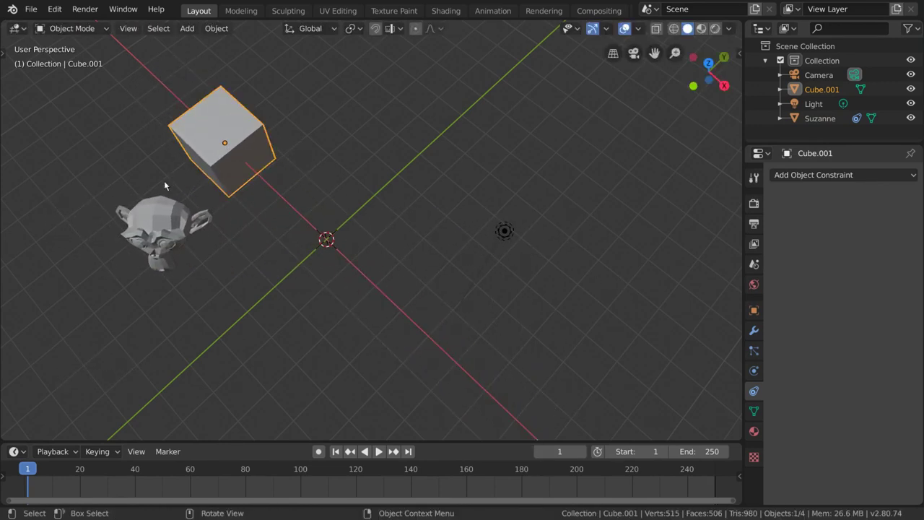
left_click(155, 236)
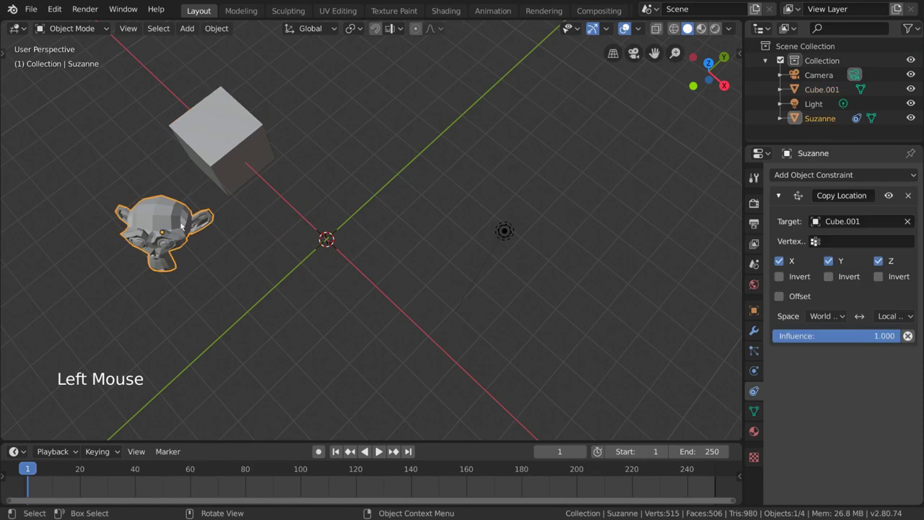
Try scaling Cube.001 along Z and X, cancelling each attempt.
left_click(223, 151)
key("r")
left_click(576, 259)
key("s")
key("z")
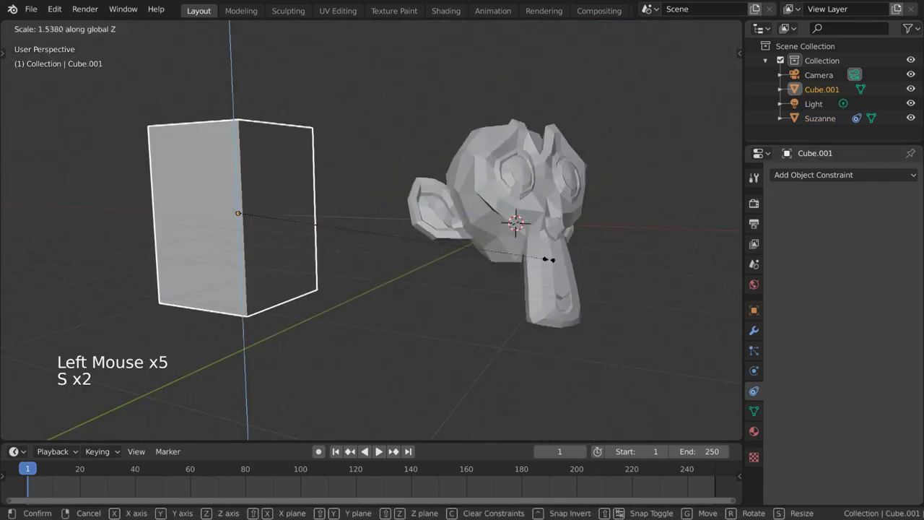
key("Escape")
key("s")
key("z")
key("Escape")
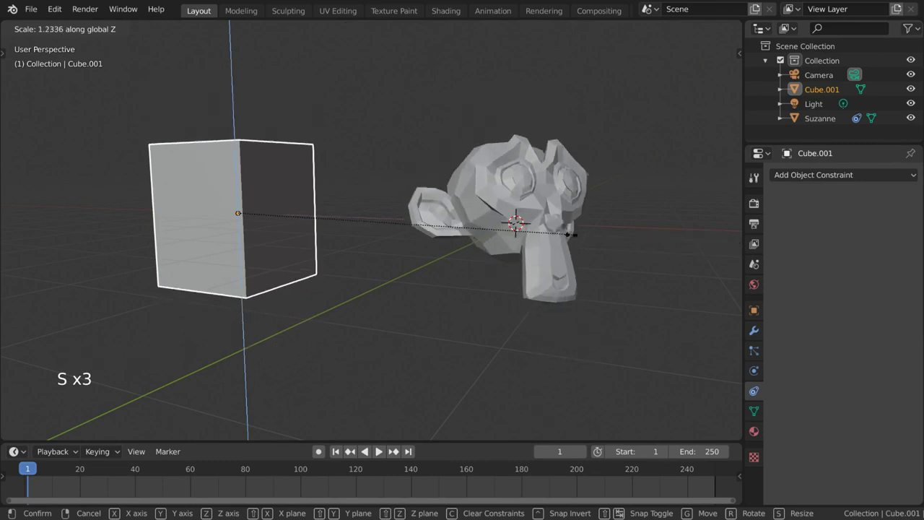
key("s")
key("x")
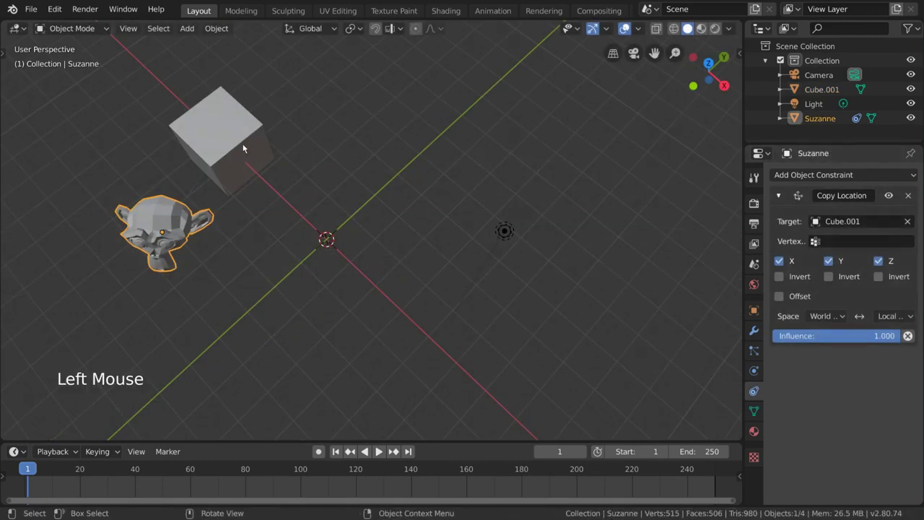
Drag Cube.001 along X, cancel the move, and reselect Suzanne to show its constraint.
left_click(243, 148)
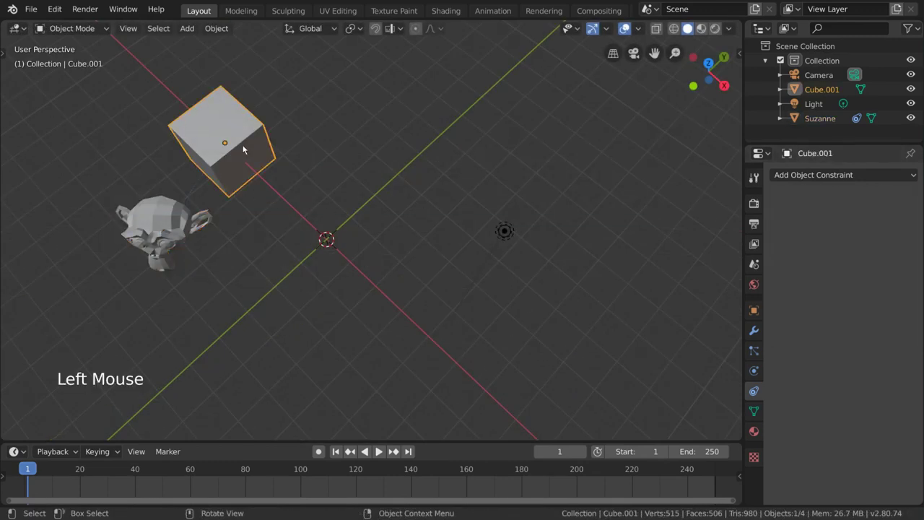
key("g")
key("x")
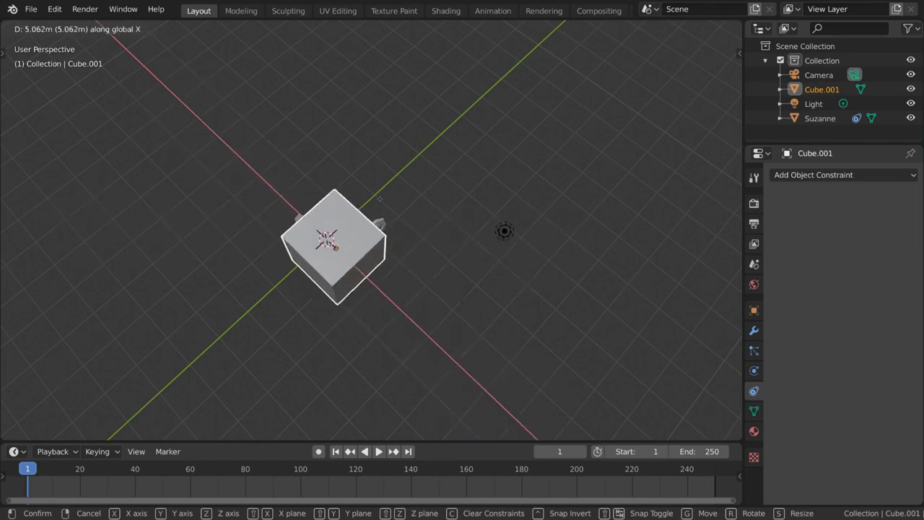
right_click(172, 177)
left_click(121, 232)
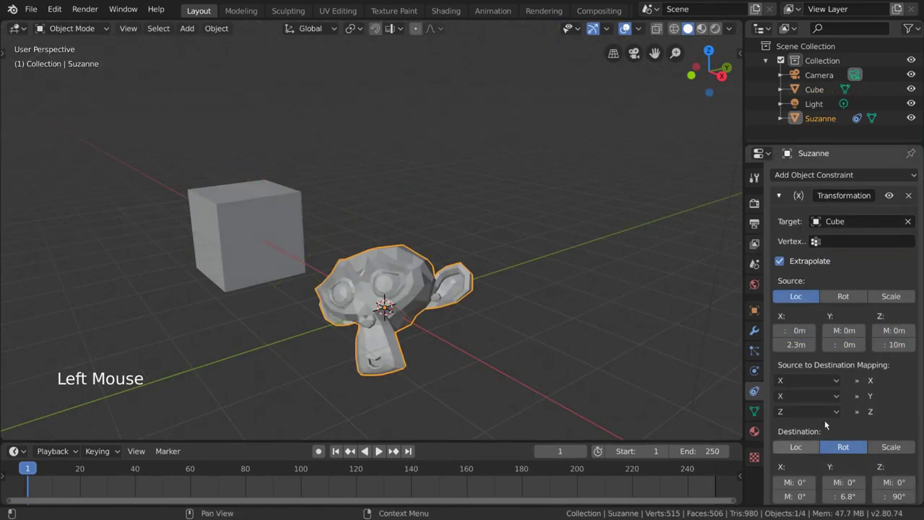
Lift the Cube along Z and add a new Suzanne monkey mesh.
left_click(256, 236)
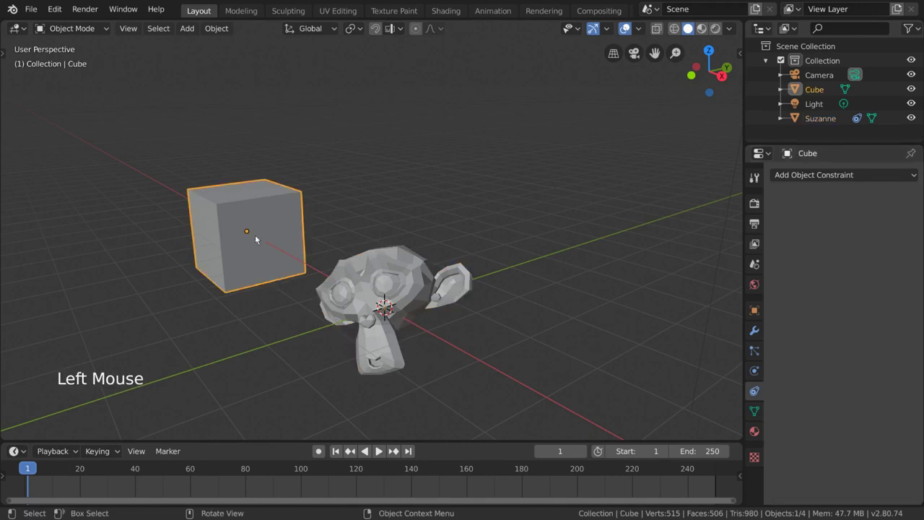
key("g")
key("z")
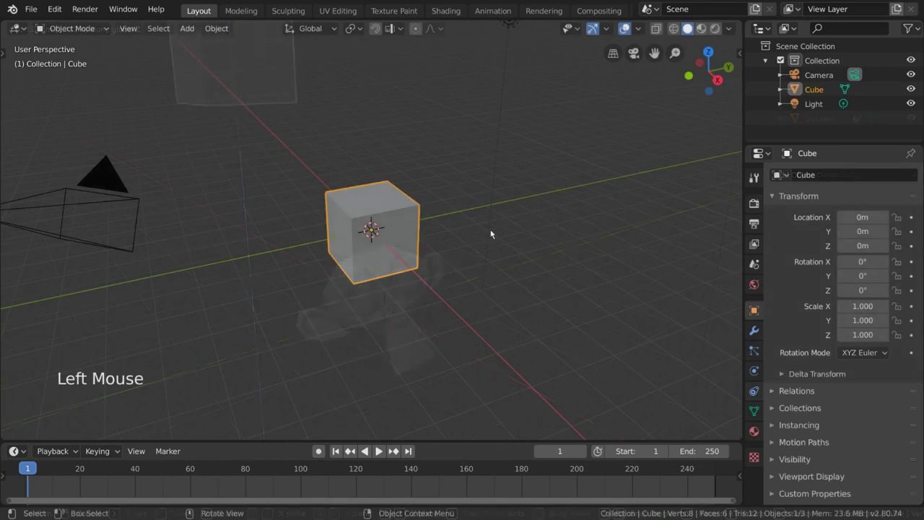
key("g")
left_click(495, 246)
key("shift+a")
left_click(534, 377)
Rotate the new Suzanne and add a Transformation object constraint to it.
key("r")
key("r")
left_click(508, 278)
left_click(754, 391)
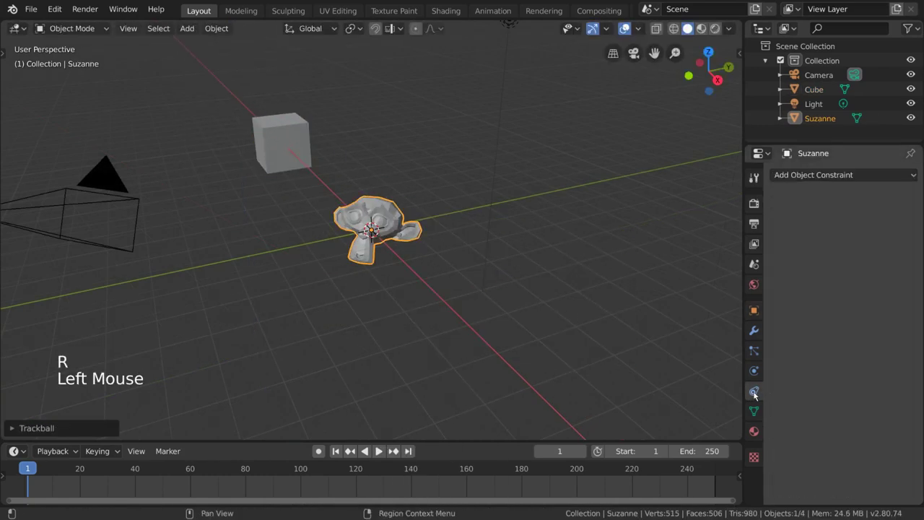
left_click(823, 175)
left_click(712, 348)
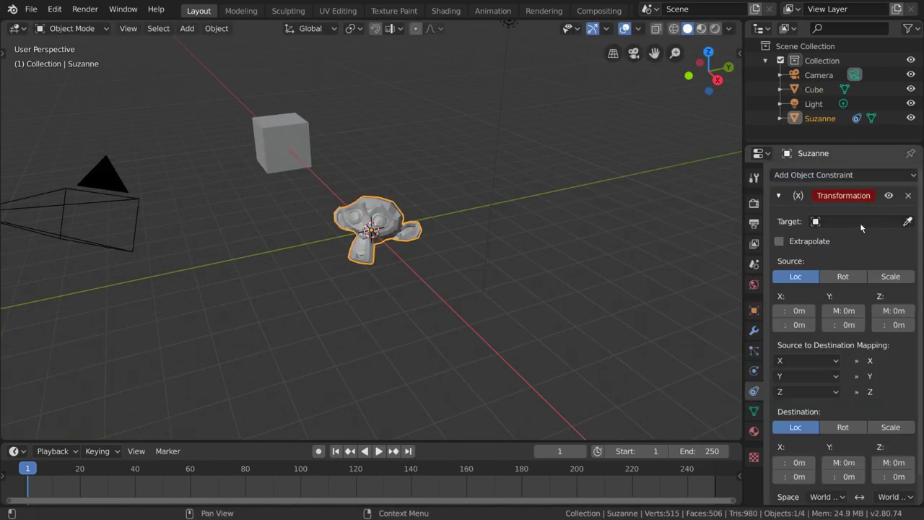
Set the constraint target to Cube with the eyedropper and review its settings.
left_click(907, 221)
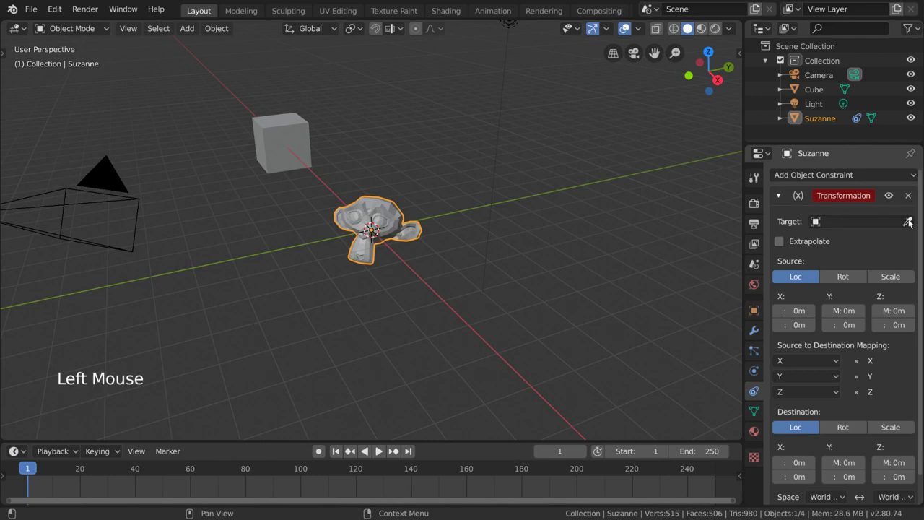
left_click(278, 138)
scroll(828, 445, "down", 1)
scroll(845, 404, "down", 3)
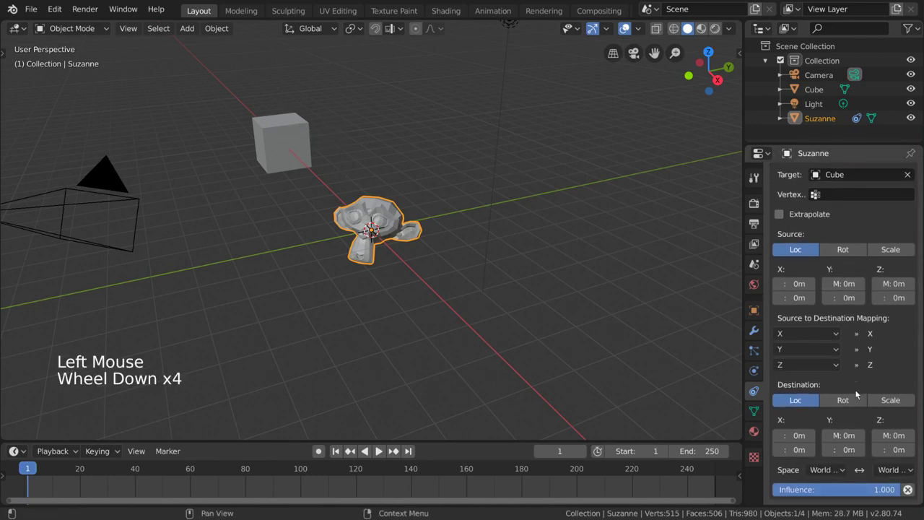
scroll(877, 342, "up", 3)
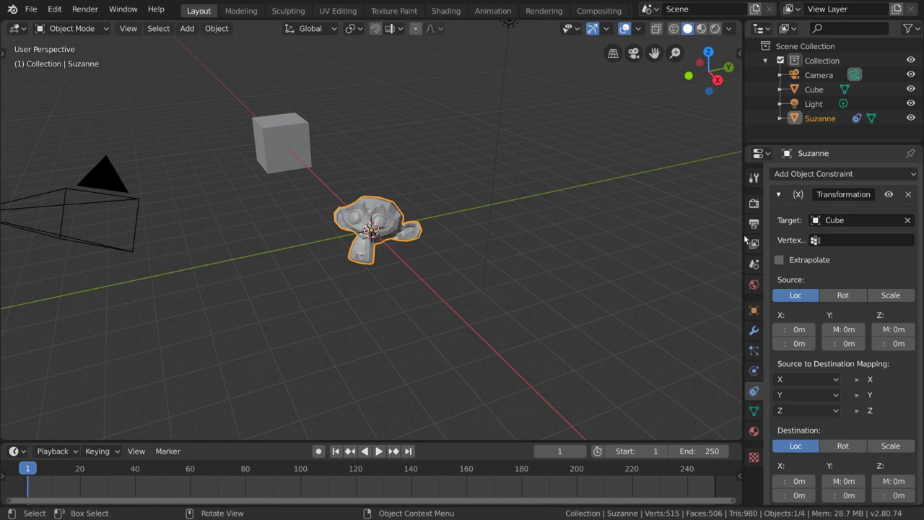
left_click(843, 296)
left_click(890, 295)
left_click(842, 297)
left_click(795, 295)
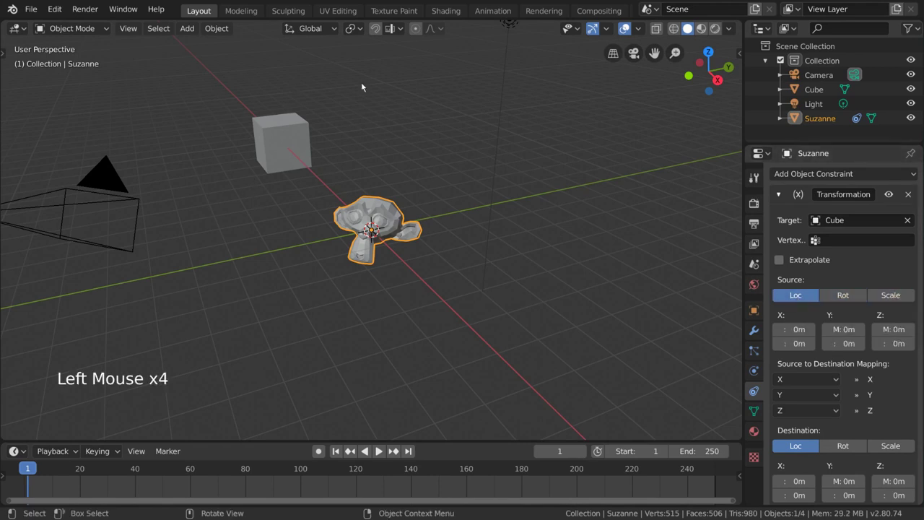
left_click(845, 297)
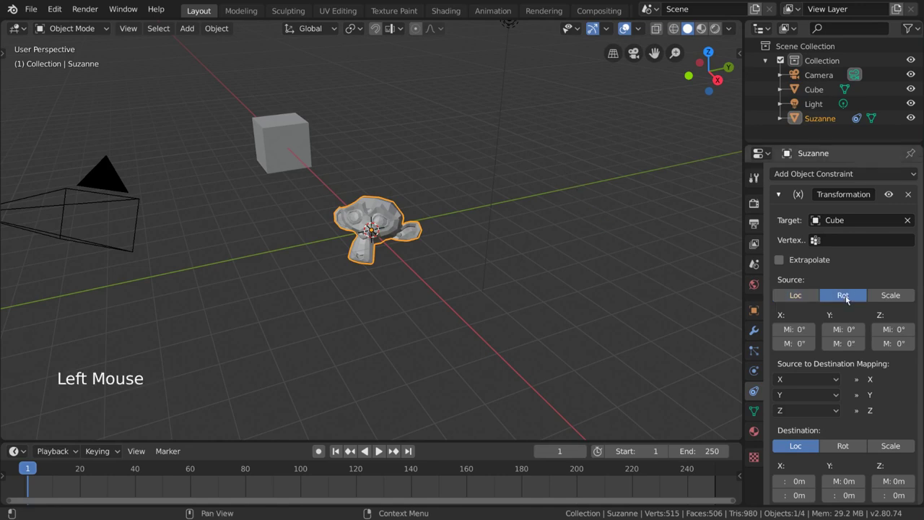
left_click(886, 296)
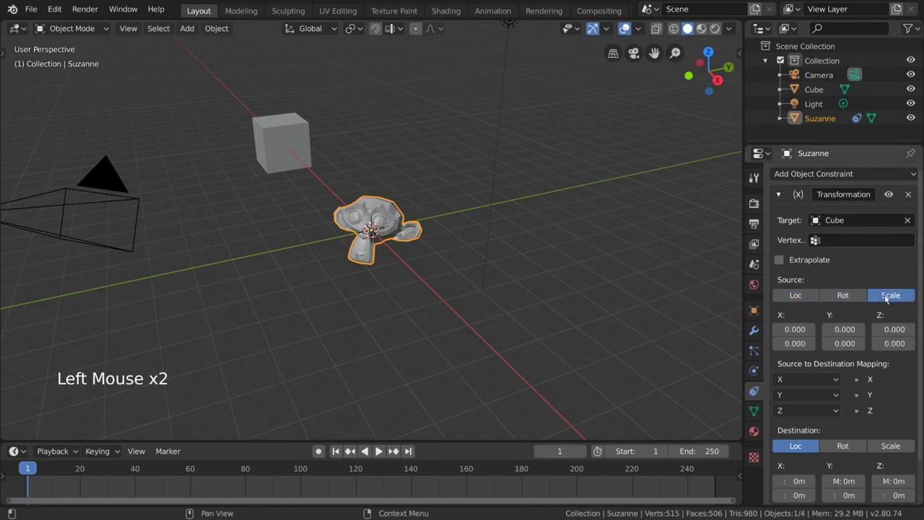
left_click(803, 298)
scroll(879, 357, "down", 3)
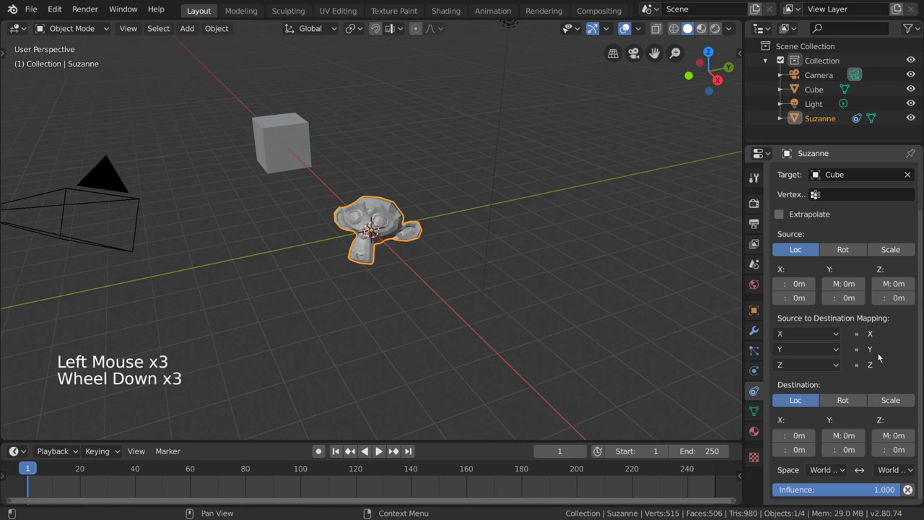
left_click(845, 405)
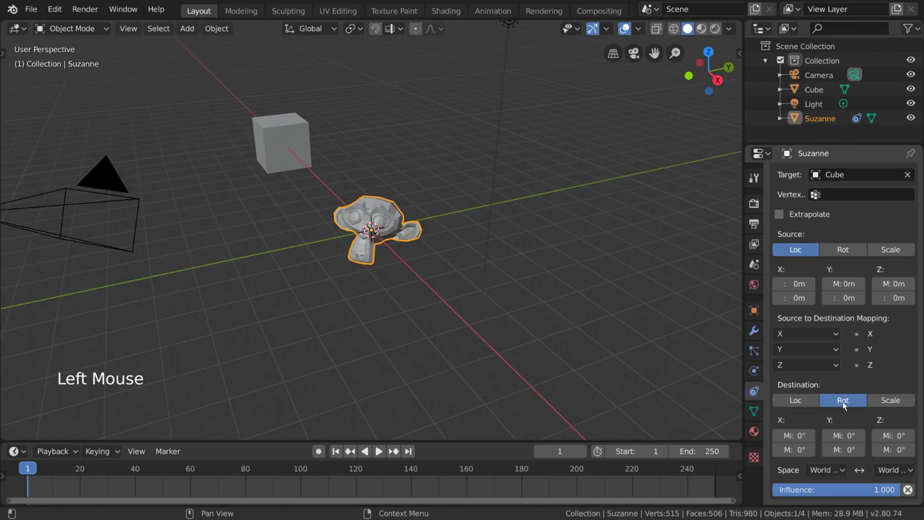
left_click(884, 401)
left_click(808, 402)
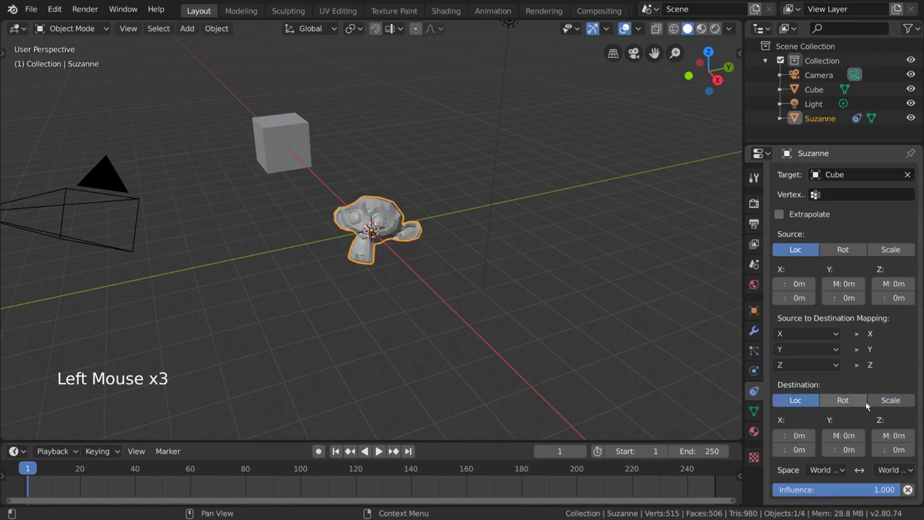
Map destination X from Z then back to X, and drag Destination X Max to 0.7 m.
left_click(827, 334)
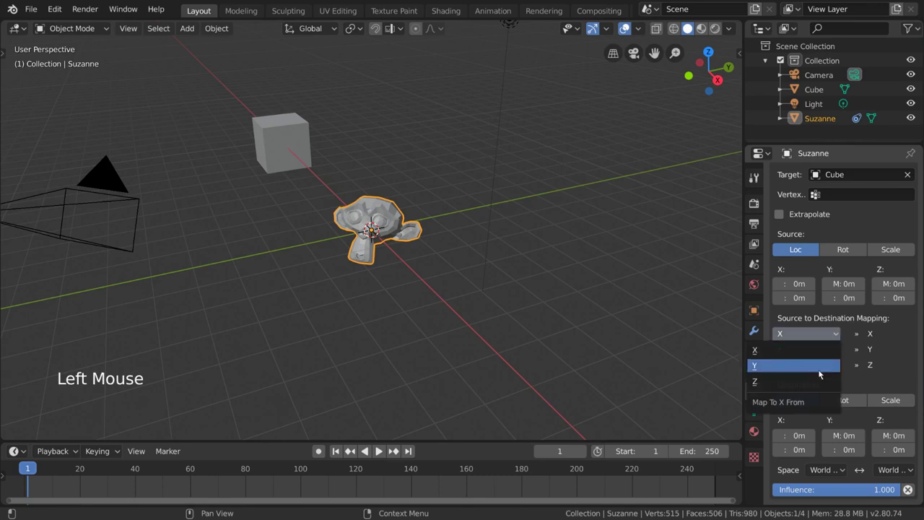
left_click(820, 335)
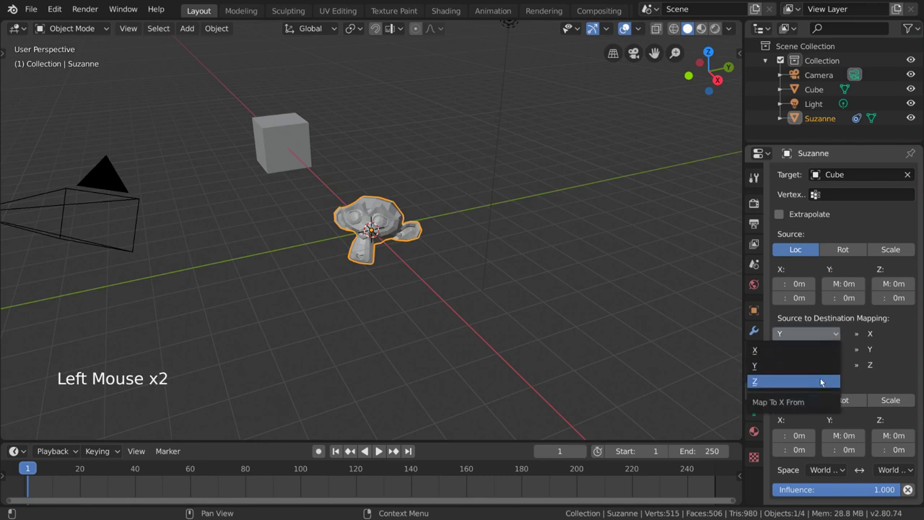
left_click(820, 382)
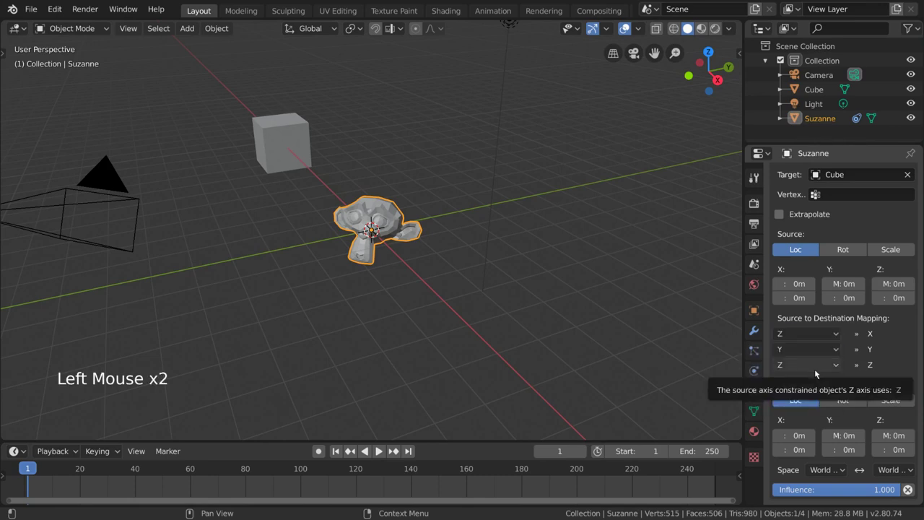
left_click(827, 335)
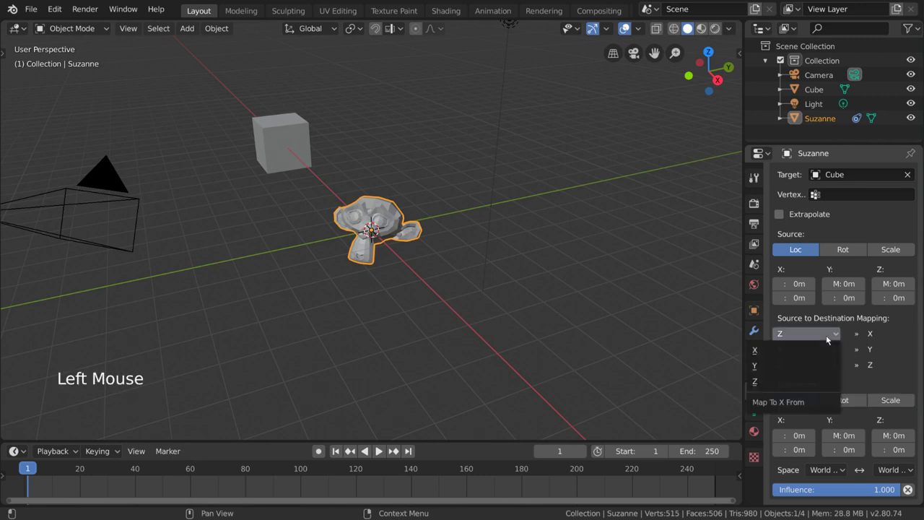
left_click(829, 350)
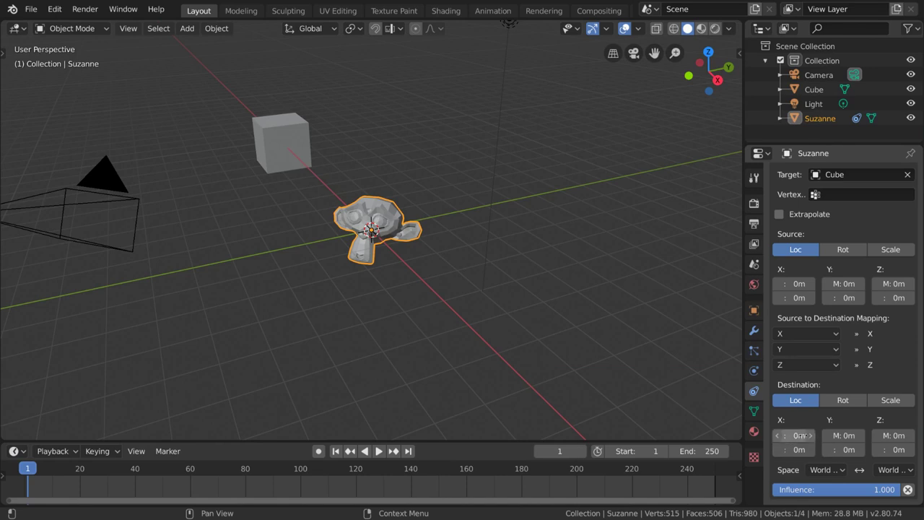
left_click_drag(801, 449, 819, 449)
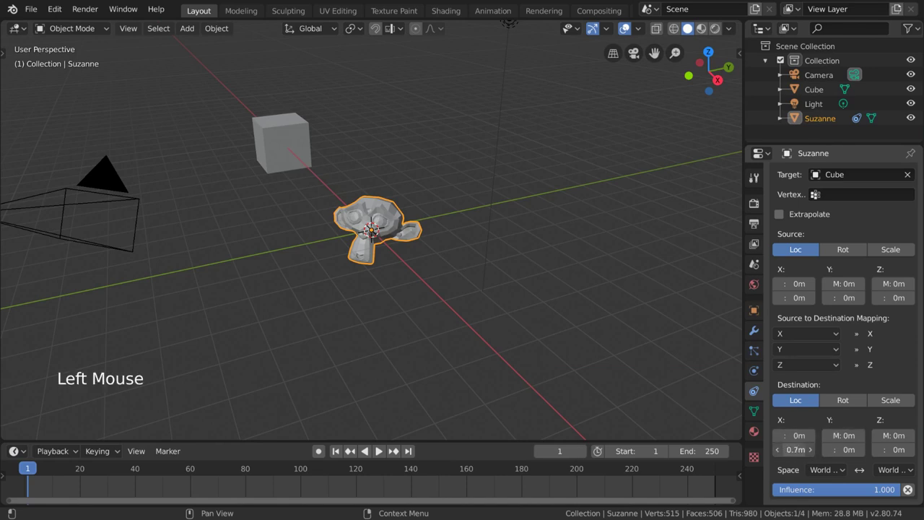
Set Source Loc X Max to 10 m, Destination to Rotation, and Destination X Max to 90°.
double_click(796, 450)
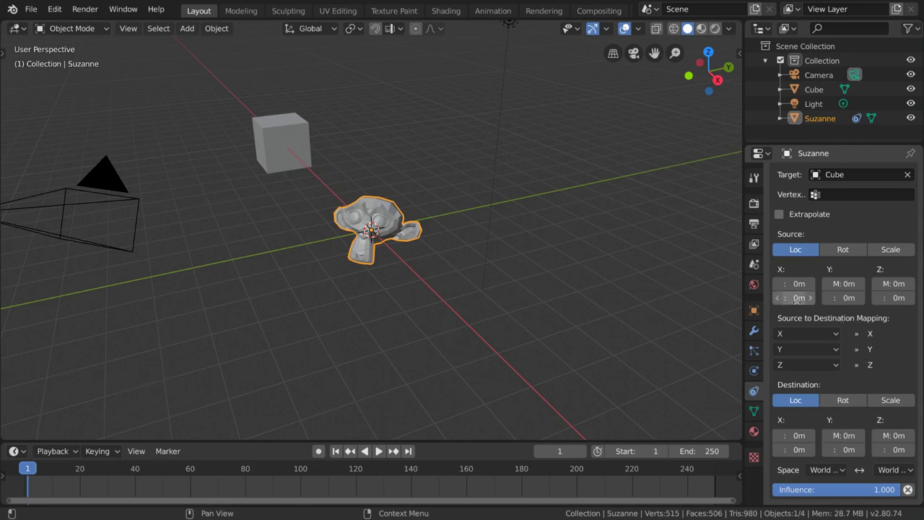
left_click(797, 299)
left_click(803, 315)
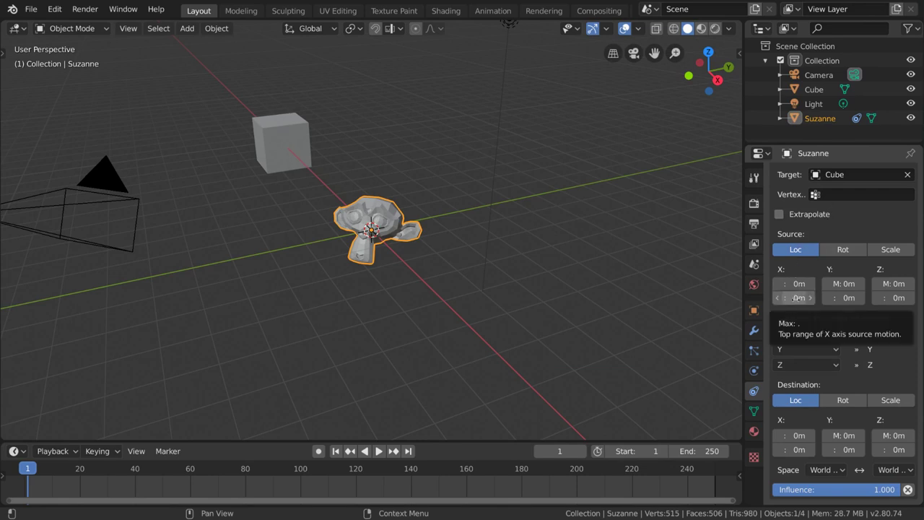
left_click(842, 250)
left_click(808, 251)
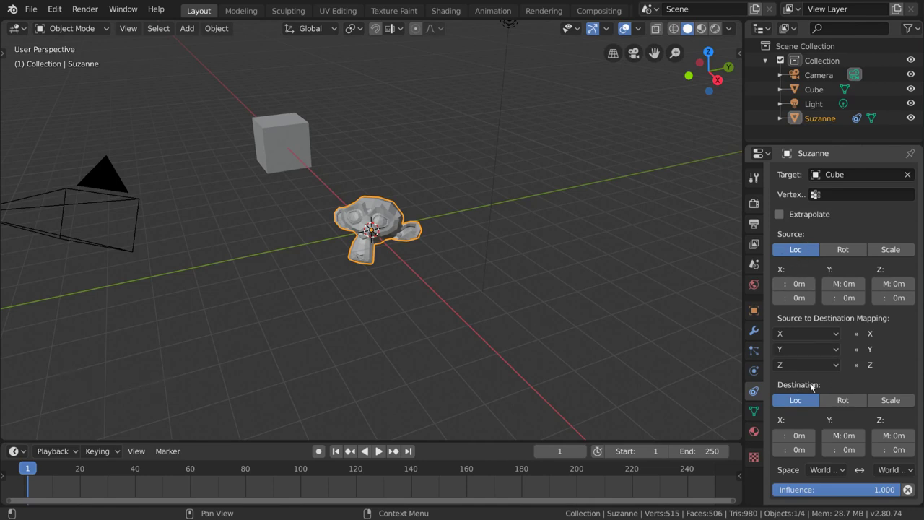
left_click(850, 404)
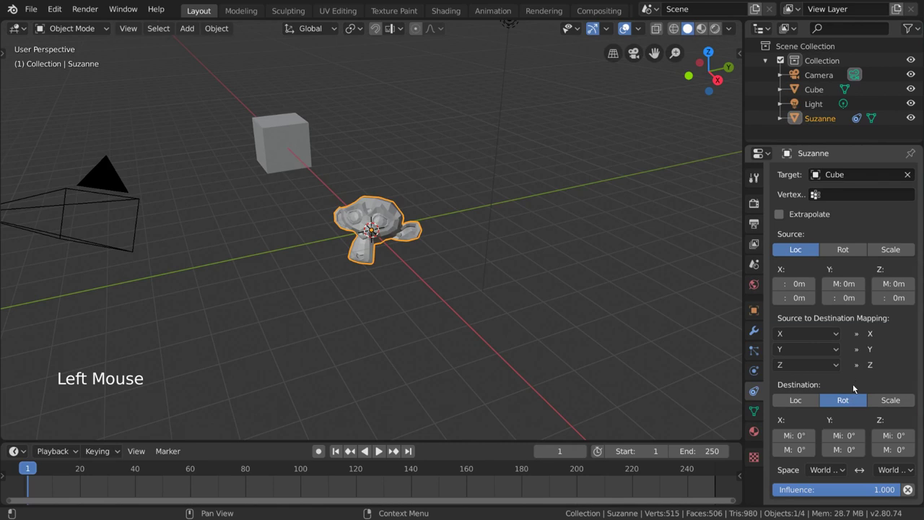
left_click(795, 299)
type("1")
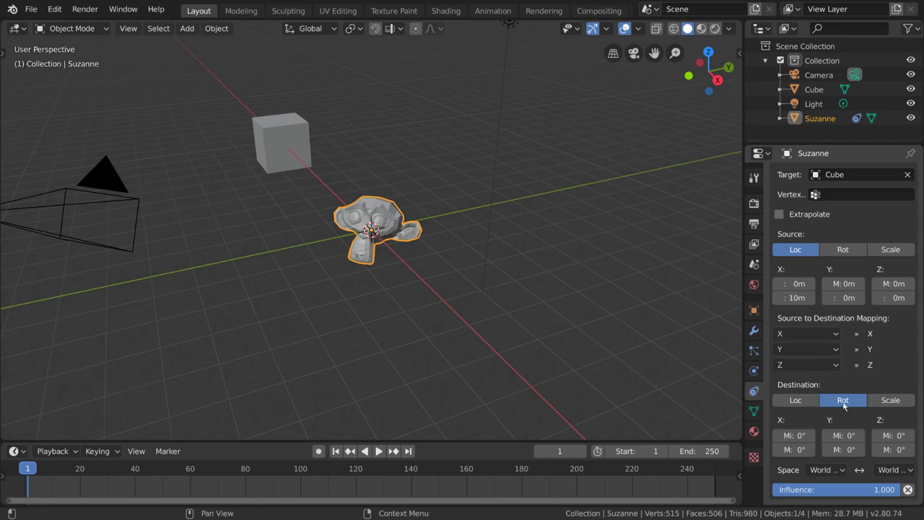
left_click(791, 451)
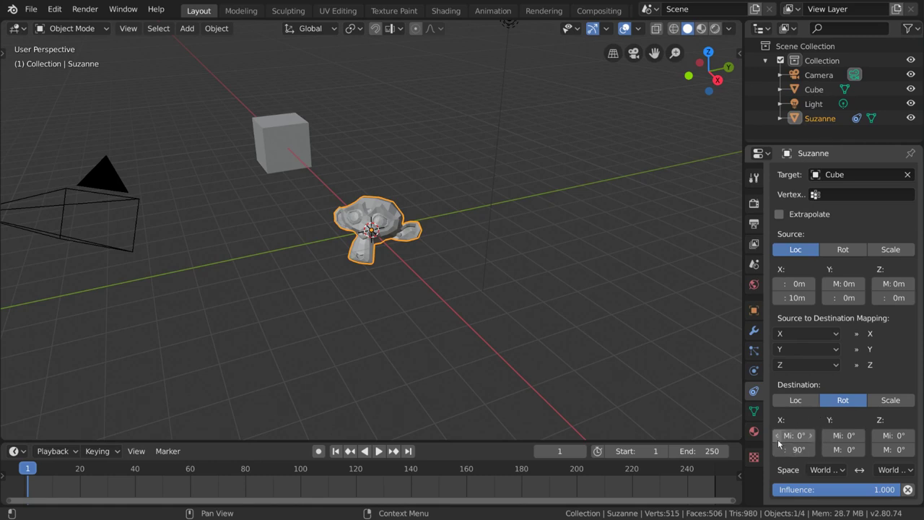
Slide the cube along X to test the rotation, then reselect Suzanne.
left_click(279, 154)
key("g")
key("x")
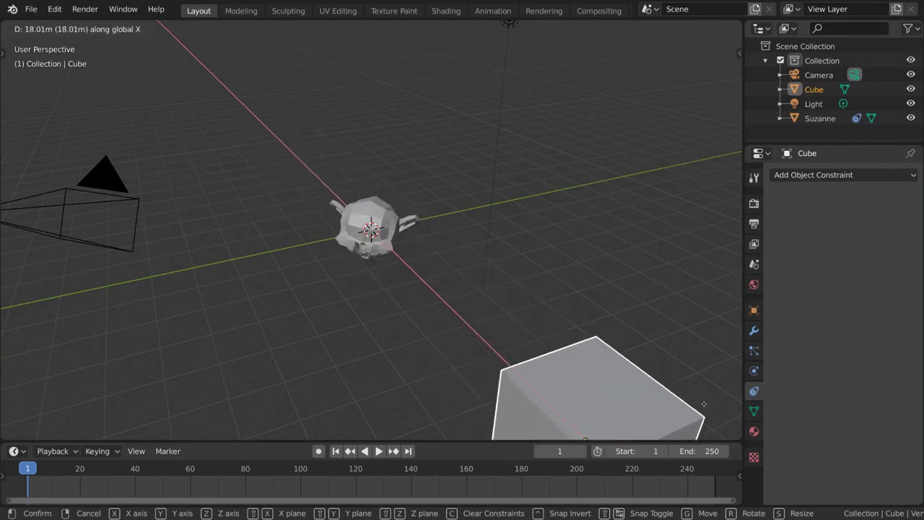
left_click(466, 243)
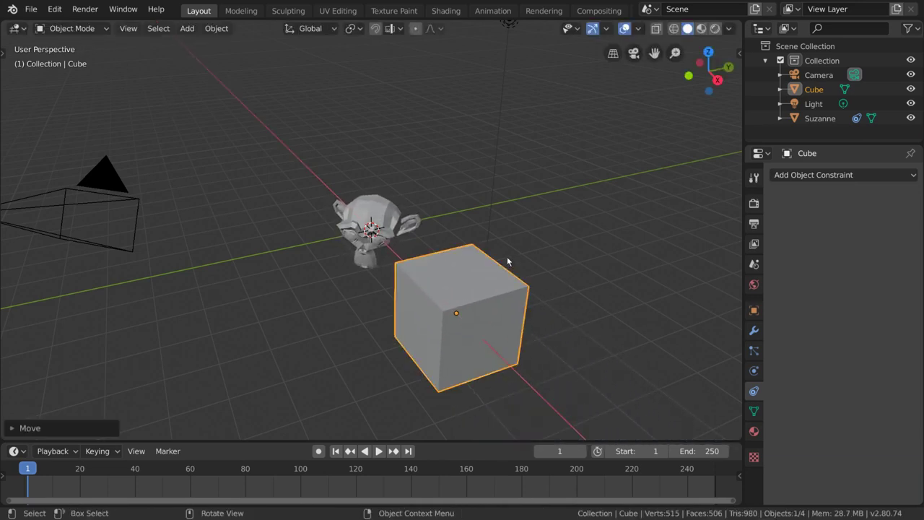
left_click(362, 215)
Set Source X Max to 20 m and Destination X Max to 180°.
double_click(785, 344)
key("Return")
left_click(795, 495)
type("0")
key("Return")
Move the cube along X near Suzanne and back toward the origin to test the wider range.
left_click(427, 305)
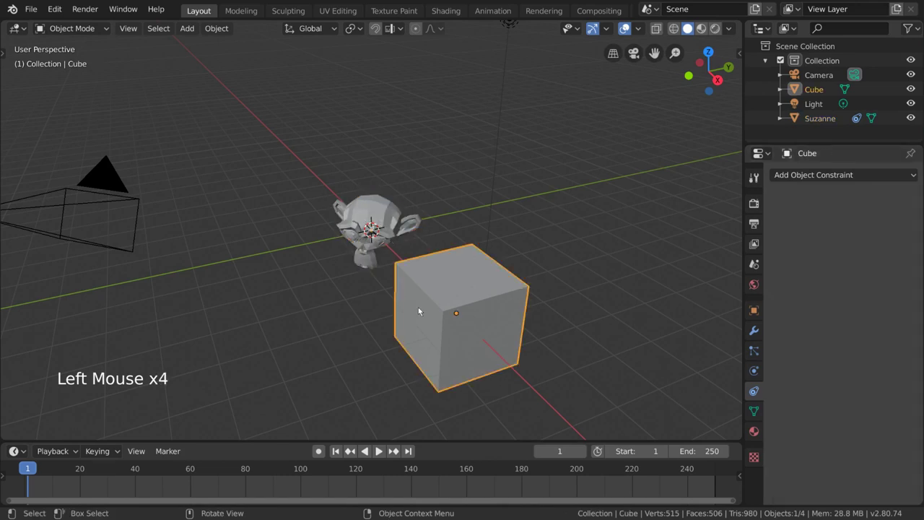
key("g")
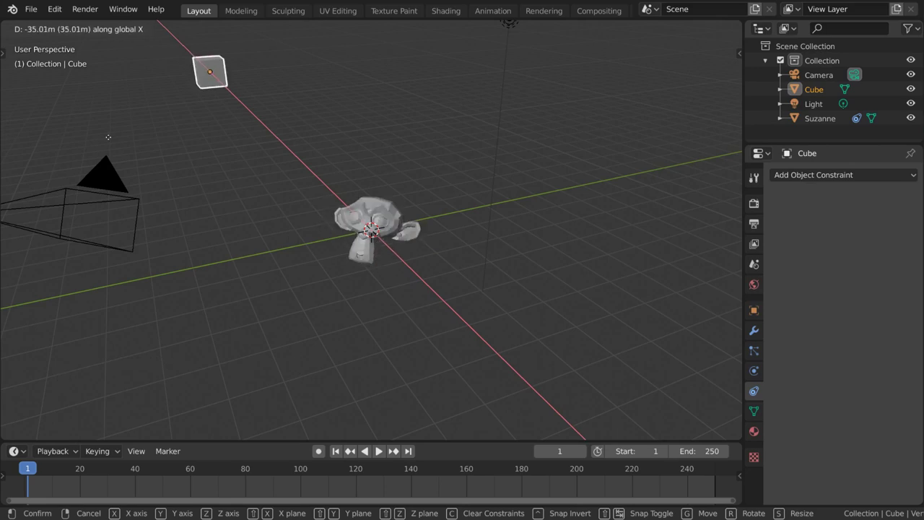
left_click(455, 302)
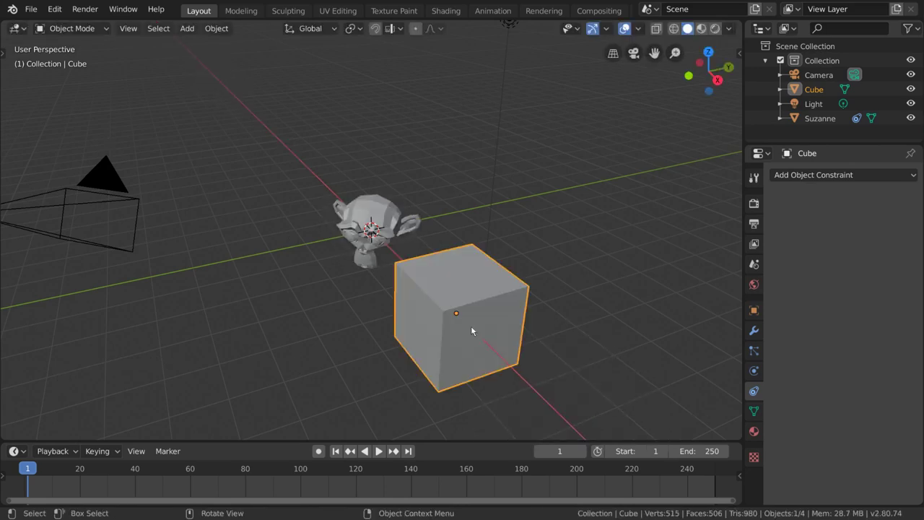
scroll(456, 301, "down", 4)
key("g")
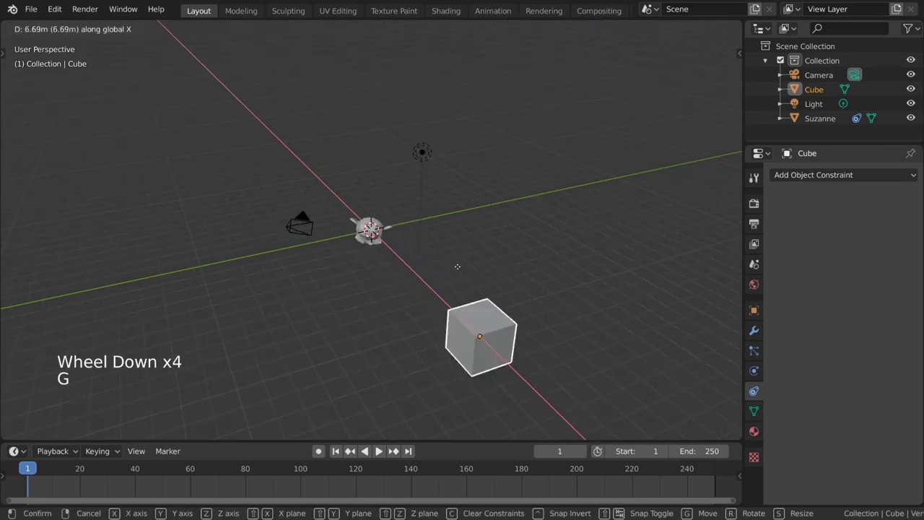
left_click(458, 258)
scroll(458, 258, "up", 1)
scroll(491, 325, "up", 5)
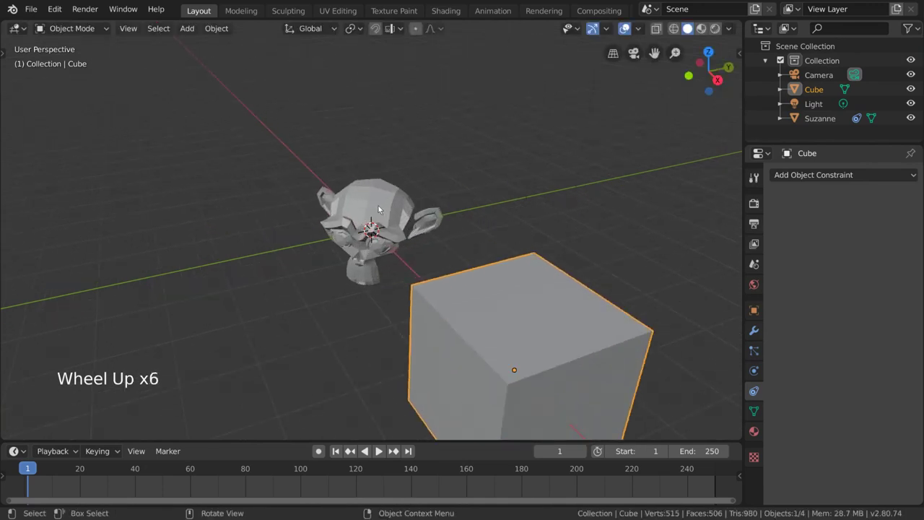
Reset Source X Max to 10 m and Destination X Max to 90°, and enable Extrapolate.
left_click(439, 213)
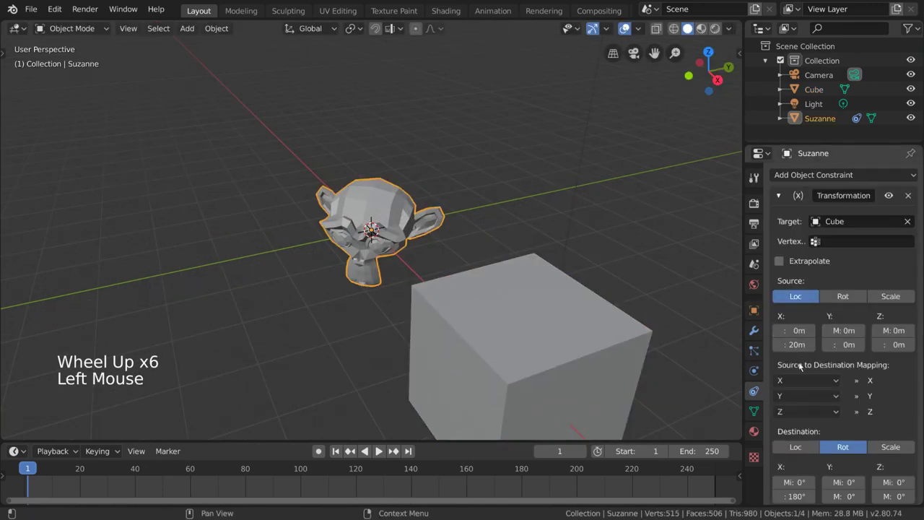
type("10")
key("Return")
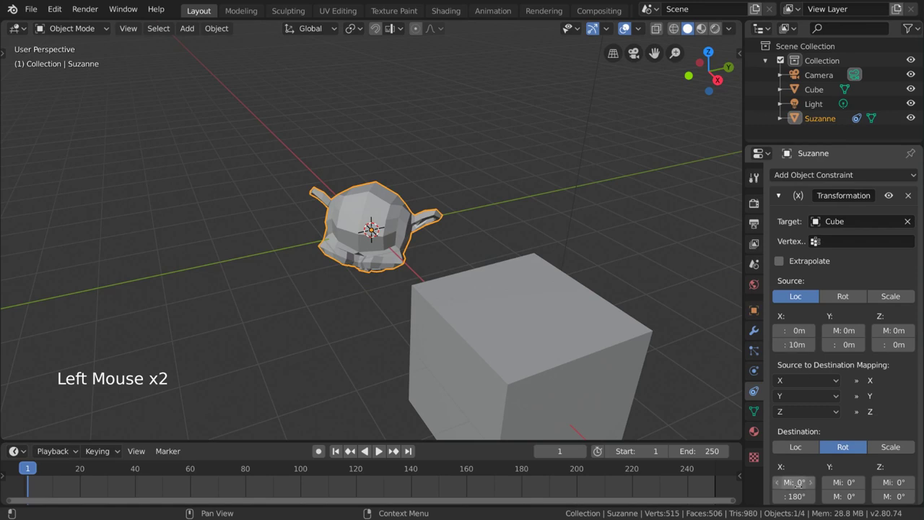
left_click(797, 496)
type("0")
key("Return")
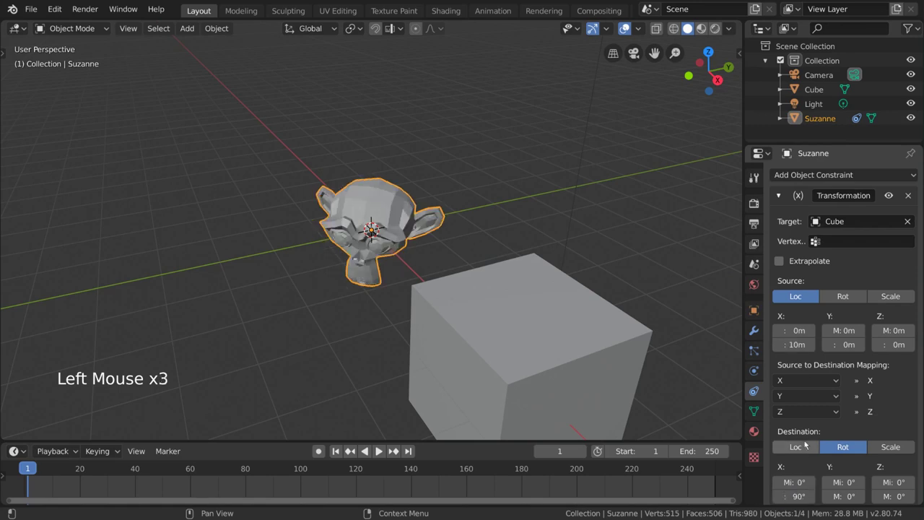
left_click(790, 265)
Move the cube far out along X and back beside Suzanne to test extrapolation.
left_click(517, 329)
key("g")
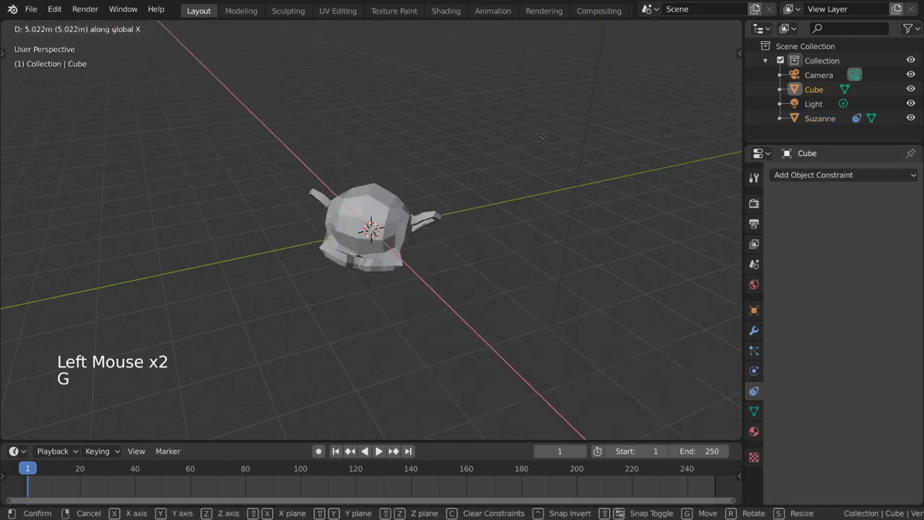
left_click(353, 163)
scroll(353, 163, "down", 1)
scroll(354, 166, "down", 4)
key("g")
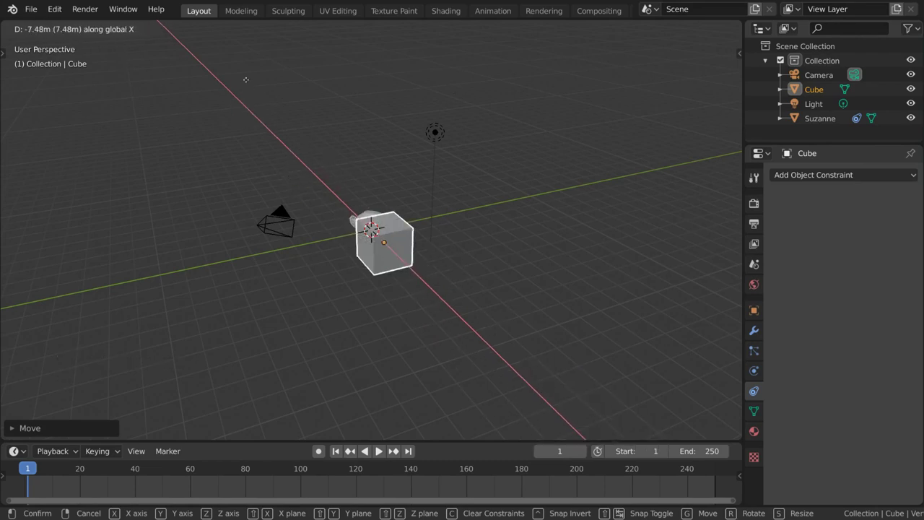
left_click(476, 227)
scroll(559, 324, "up", 3)
scroll(559, 324, "up", 1)
key("g")
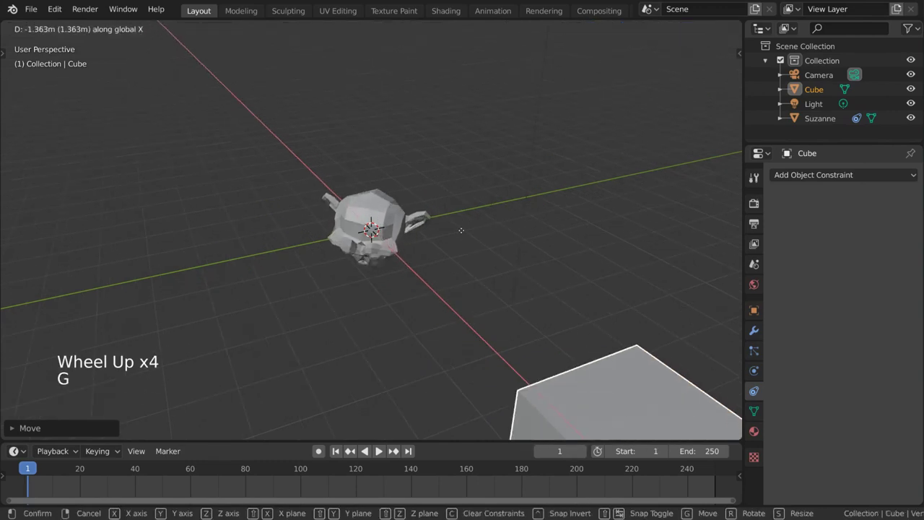
left_click(392, 214)
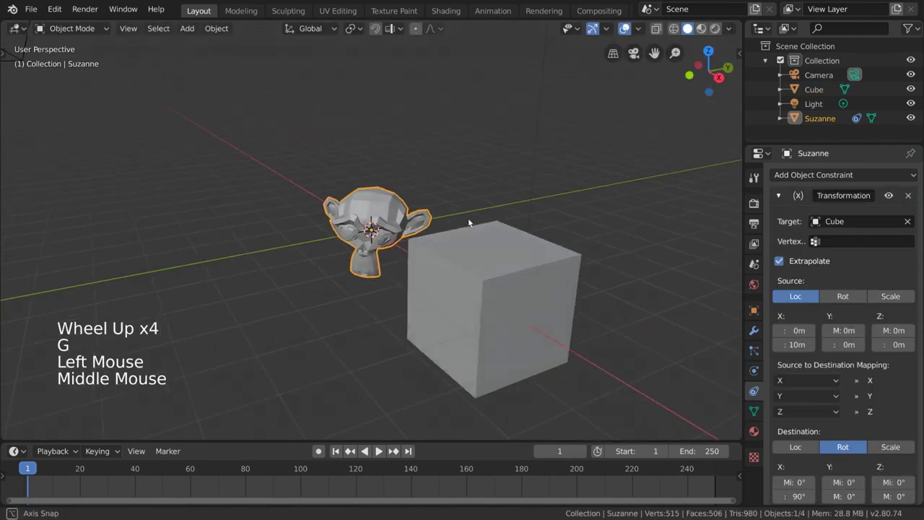
Set destination X to take its value from source Y.
middle_click_drag(469, 222, 473, 223)
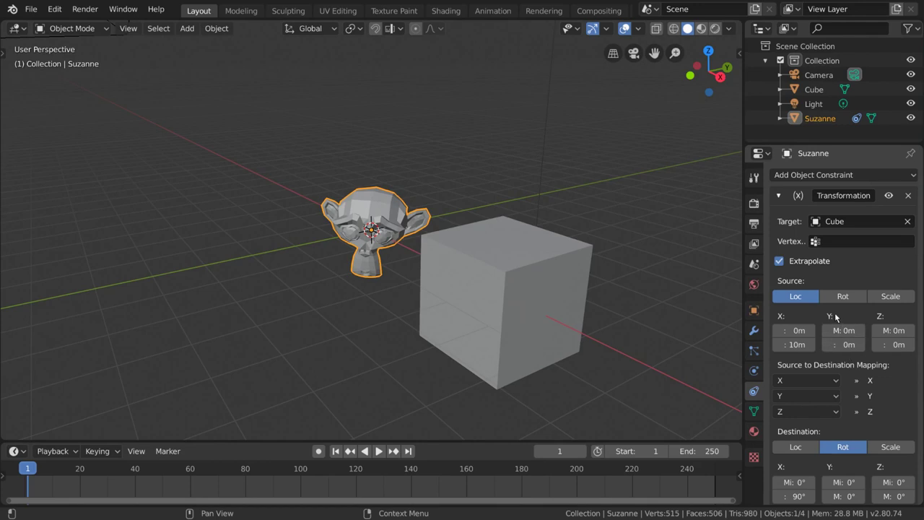
left_click(822, 382)
left_click(783, 416)
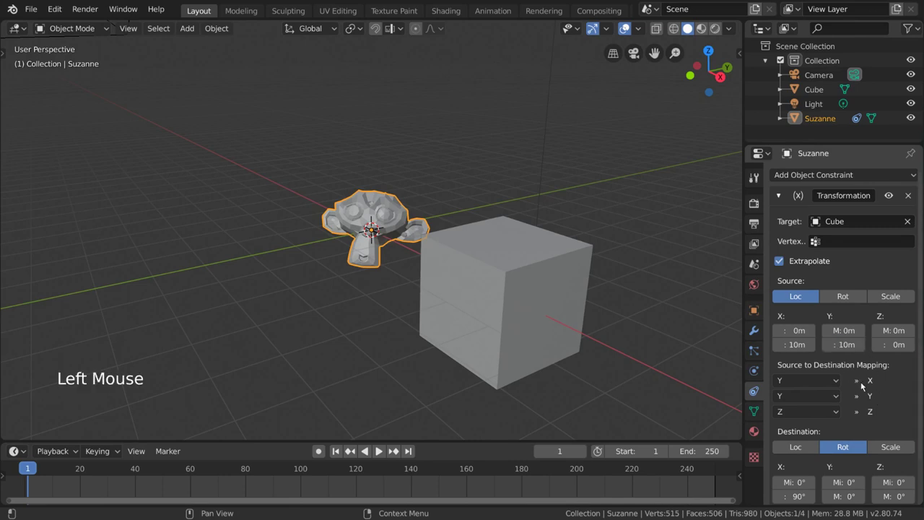
Move the cube along Y to rotate Suzanne, then reselect Suzanne.
left_click(538, 305)
scroll(538, 305, "down", 2)
middle_click_drag(534, 307, 505, 318)
scroll(505, 317, "down", 1)
key("g")
key("Escape")
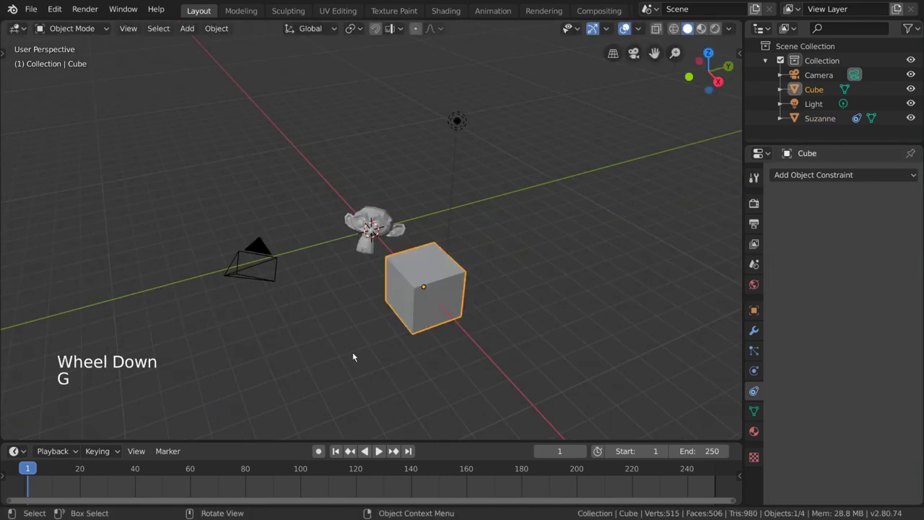
key("g")
key("x")
key("g")
key("y")
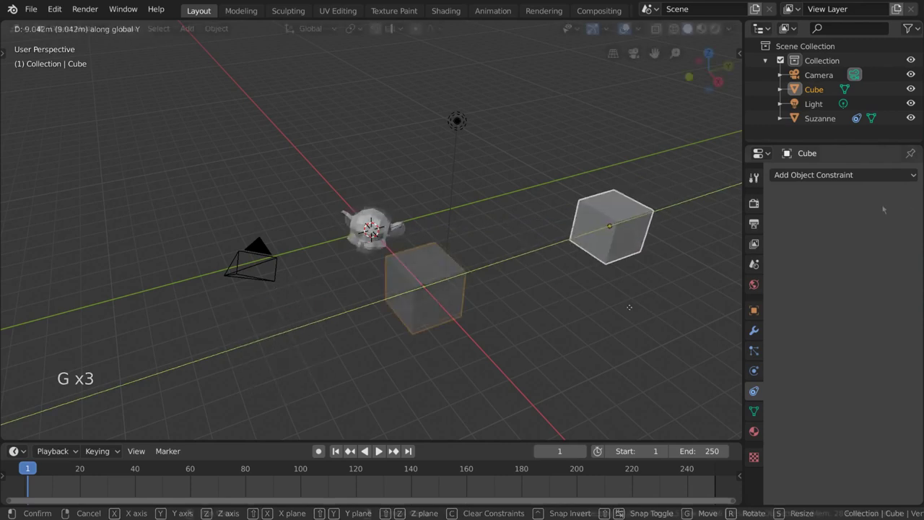
left_click(561, 257)
left_click(390, 227)
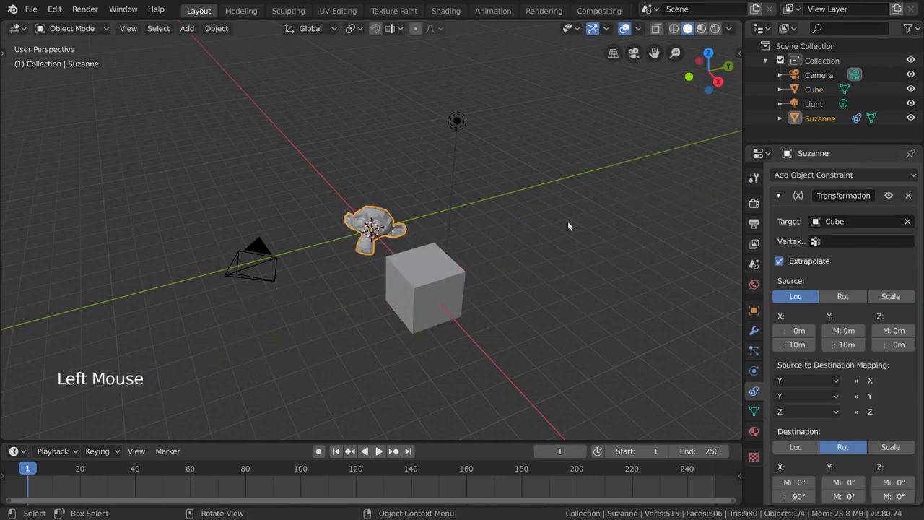
Replace the Transformation constraint with a Limit Distance constraint targeting Cube at 4.56m.
left_click(908, 195)
left_click(896, 178)
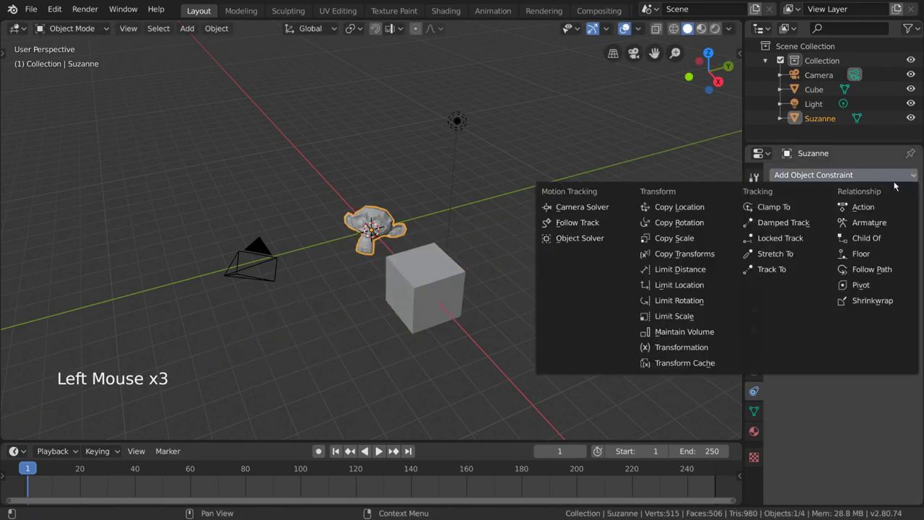
left_click(724, 270)
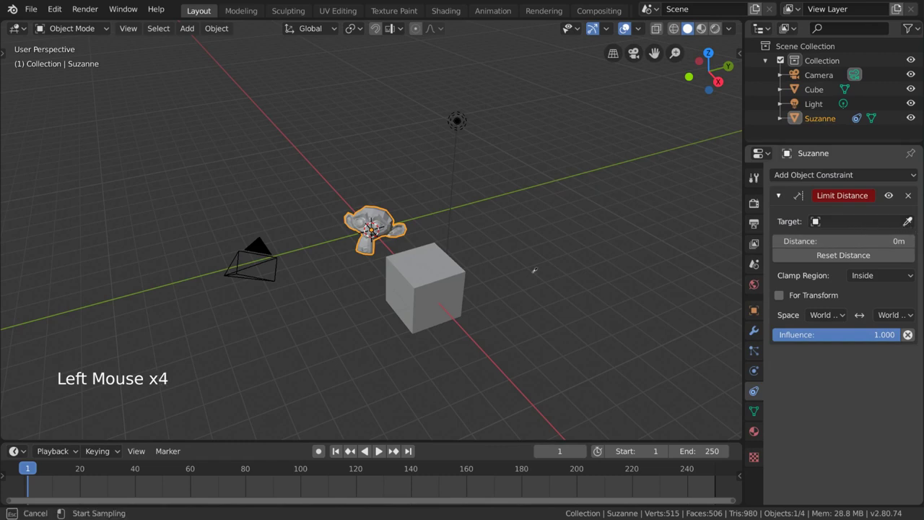
left_click(449, 287)
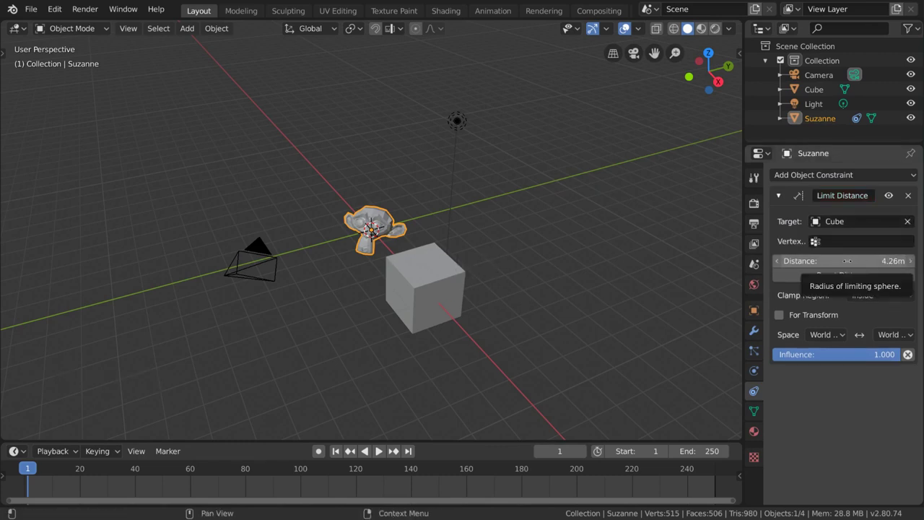
left_click_drag(848, 260, 855, 261)
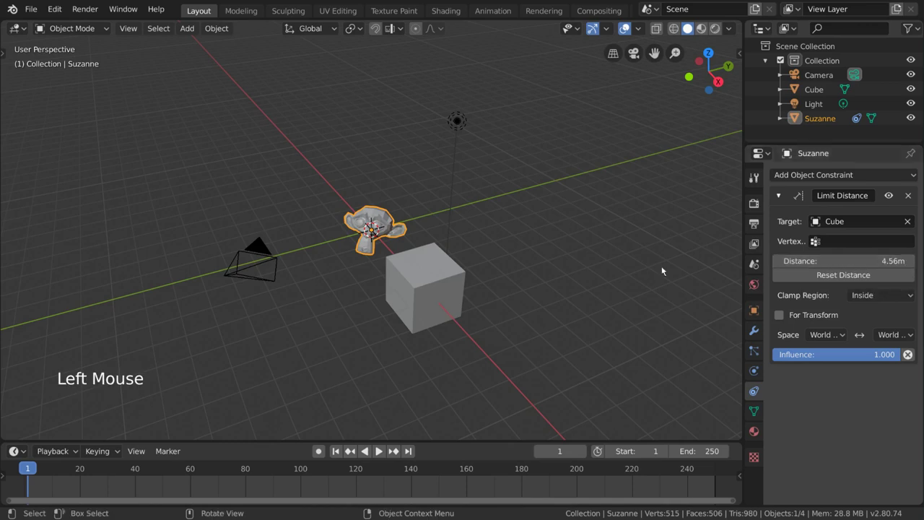
Zoom in on Suzanne and the cube, then begin moving Suzanne to test the limit.
mouse_move(532, 268)
middle_mouse_down()
mouse_move(571, 260)
mouse_move(519, 259)
mouse_move(563, 249)
middle_mouse_up()
scroll(571, 260, "up", 3)
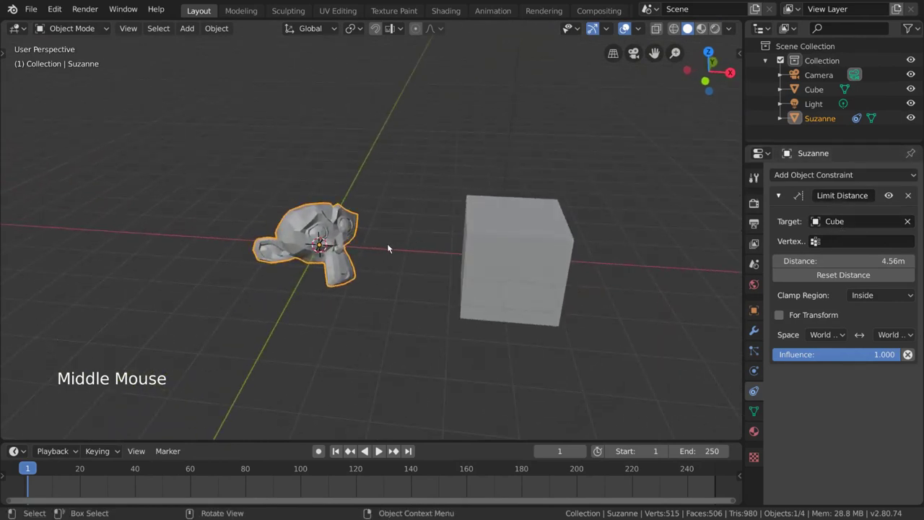
key("g")
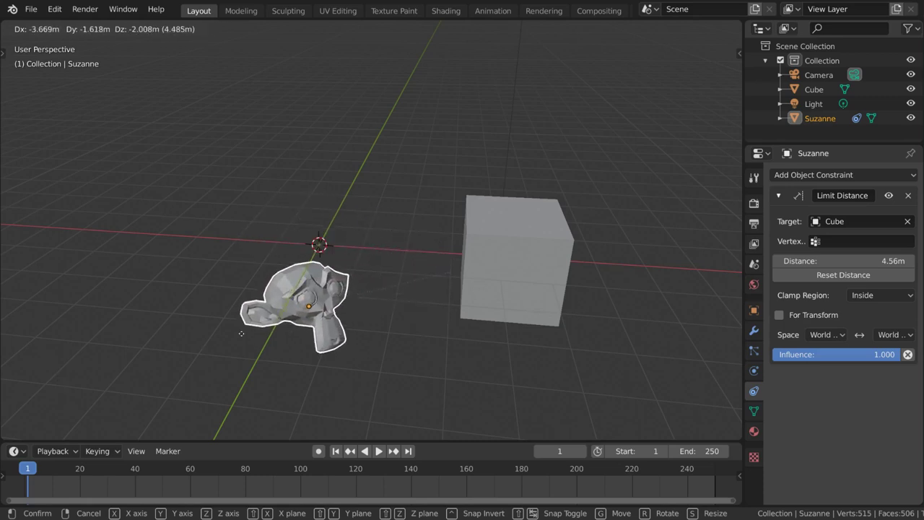
Cancel the grab twice, leaving Suzanne where she was, while orbiting the view.
right_click(415, 239)
scroll(414, 239, "down", 4)
middle_click_drag(415, 239, 413, 210)
key("g")
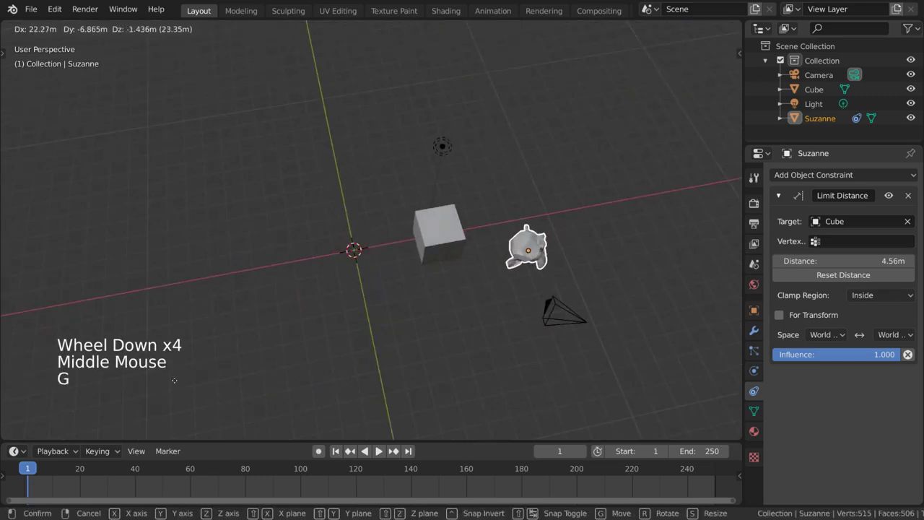
right_click(421, 125)
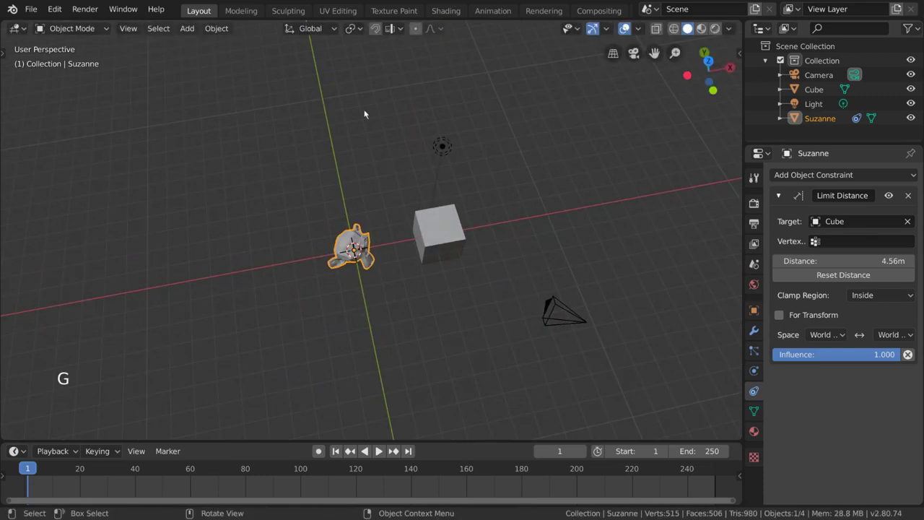
middle_click_drag(420, 126, 435, 109)
scroll(444, 163, "up", 3)
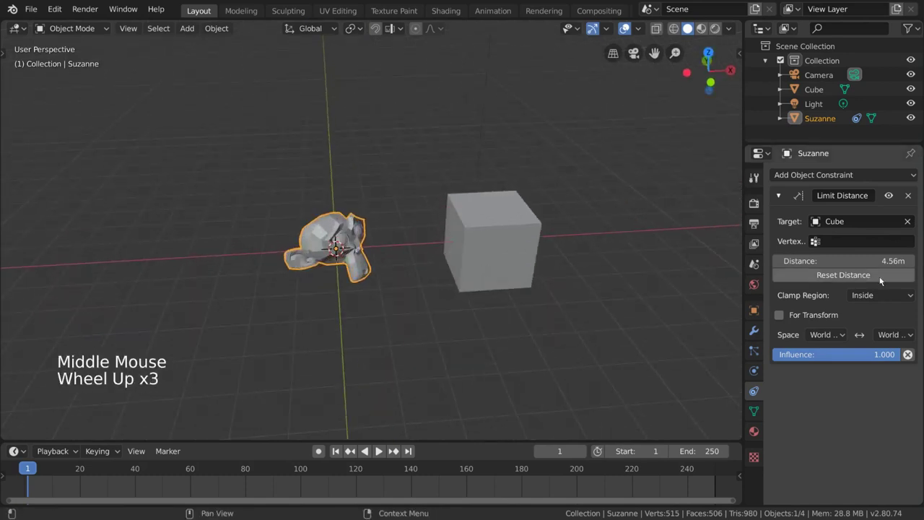
Set the Clamp Region to Outside and move Suzanne beyond the limit sphere, upper right.
left_click(898, 295)
left_click(884, 330)
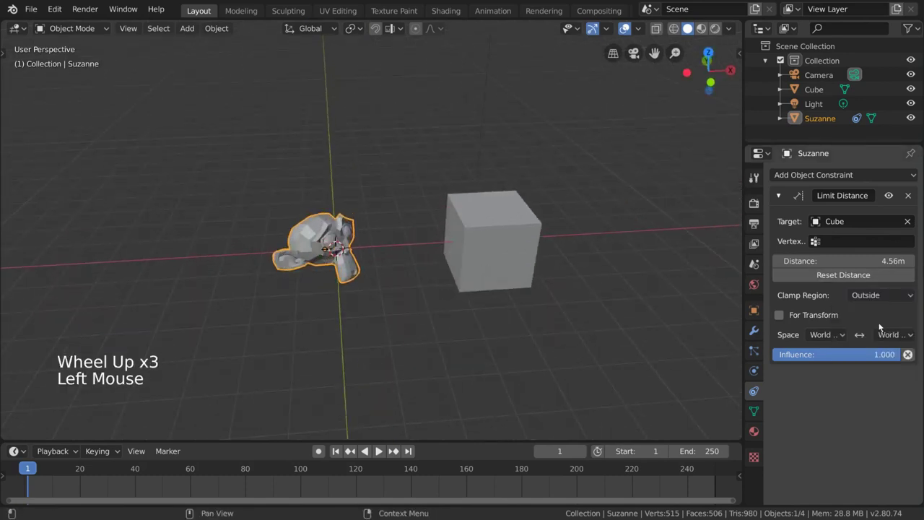
scroll(485, 218, "down", 1)
middle_click_drag(485, 217, 506, 206)
key("g")
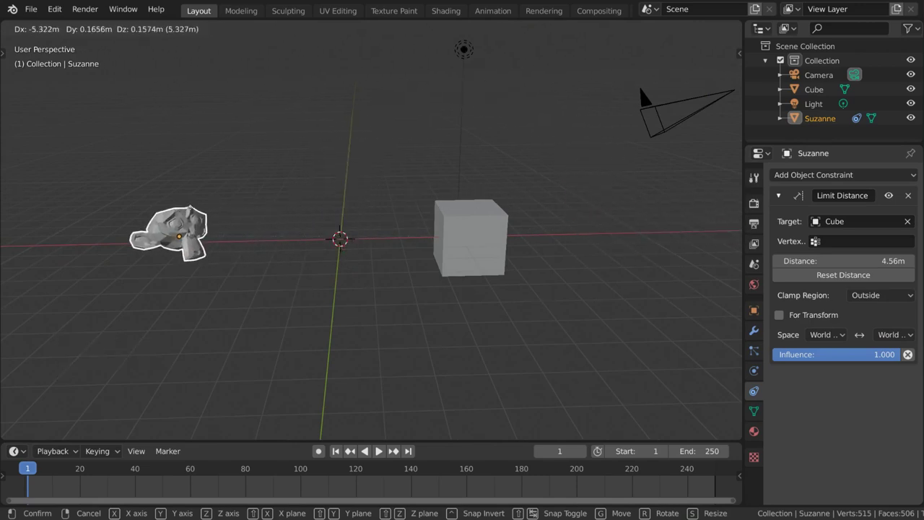
left_click(503, 187)
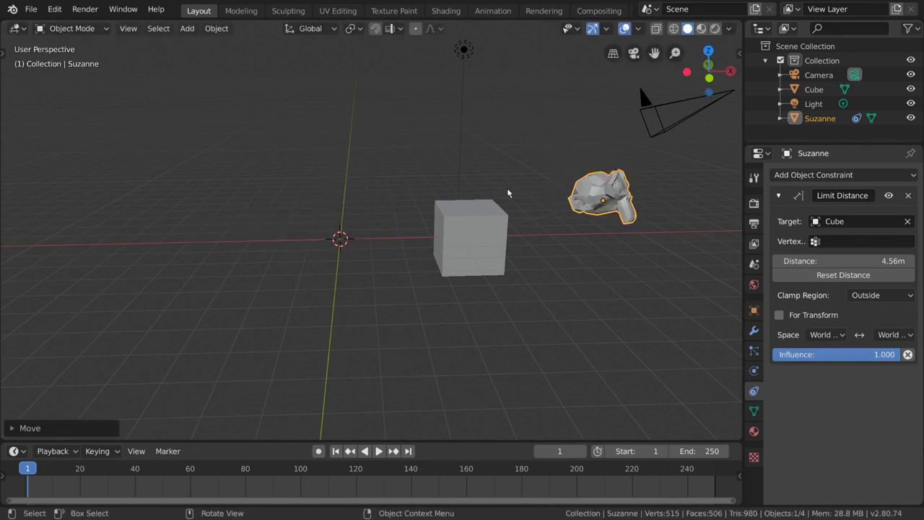
mouse_move(503, 187)
middle_mouse_down()
mouse_move(534, 213)
mouse_move(693, 239)
middle_mouse_up()
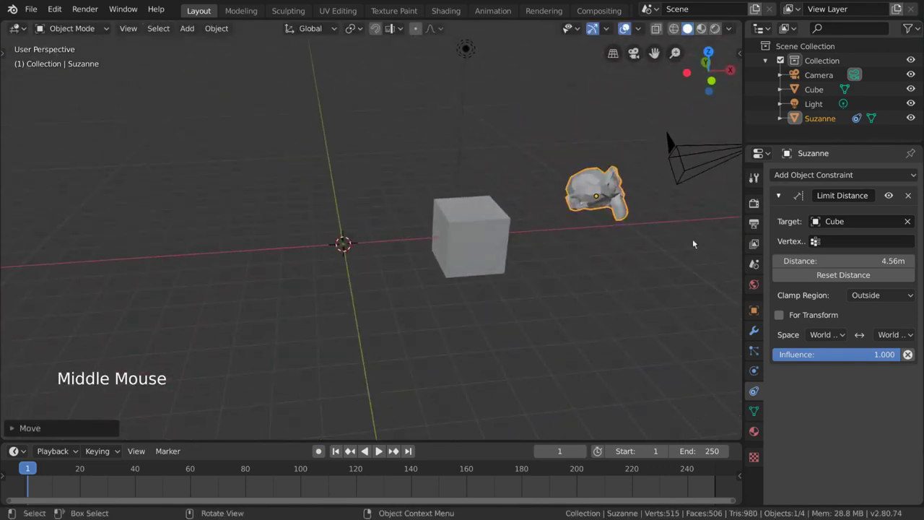
Set the Clamp Region to On Surface and start moving Suzanne around the cube.
left_click(866, 294)
left_click(874, 345)
key("g")
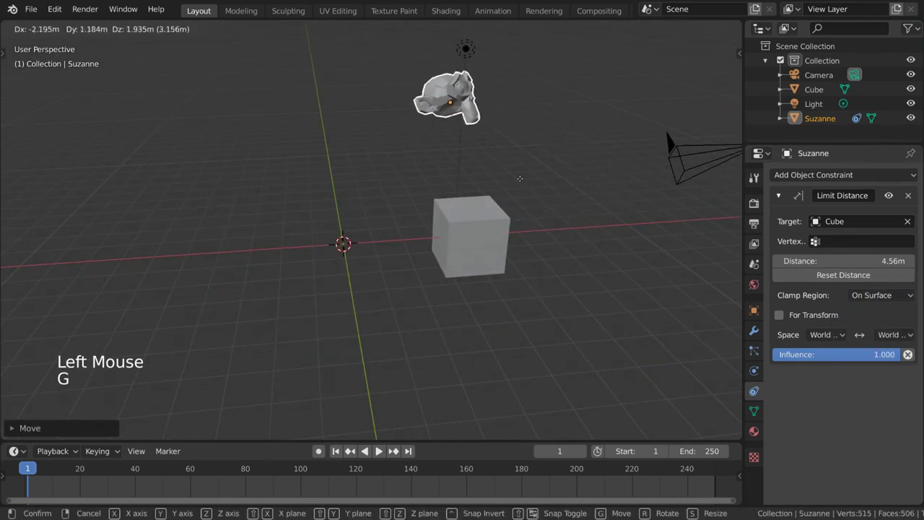
key("g")
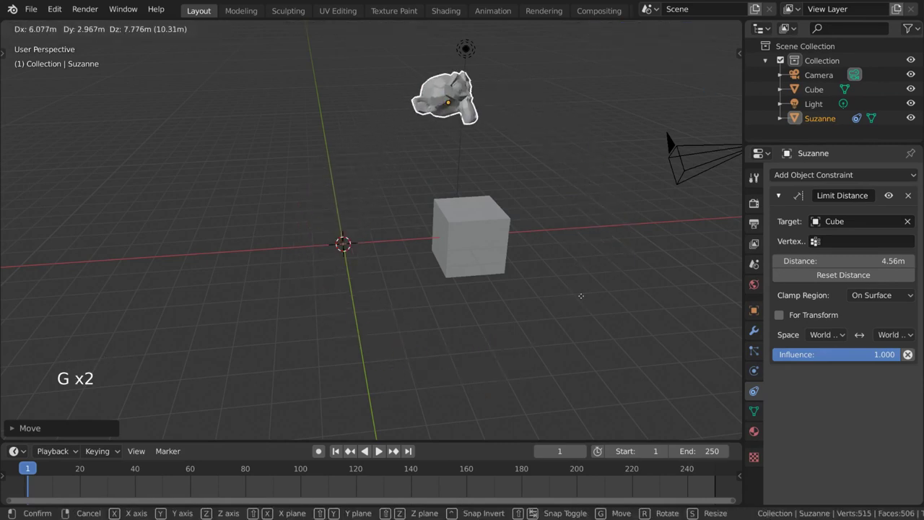
middle_click_drag(409, 155, 503, 165)
Move Suzanne along the sphere, placing her beside and then below the cube.
key("g")
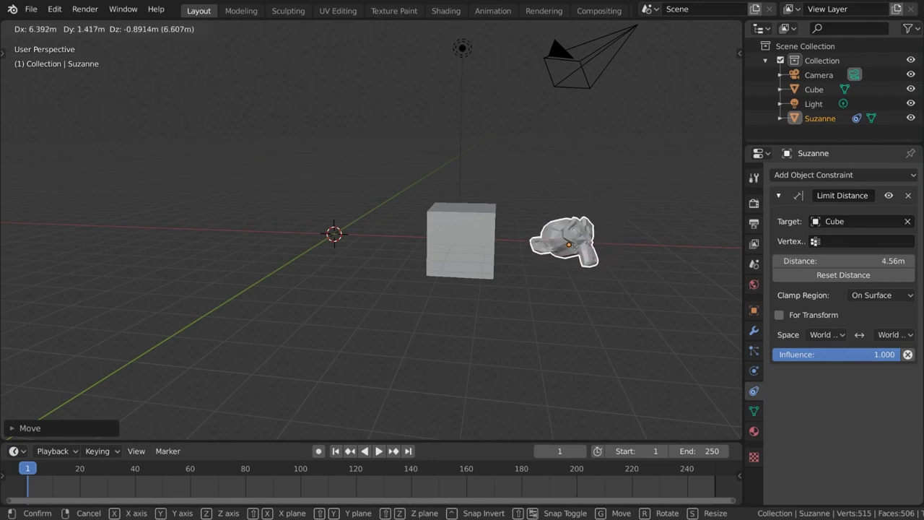
left_click(578, 217)
middle_click_drag(578, 216, 505, 144)
key("g")
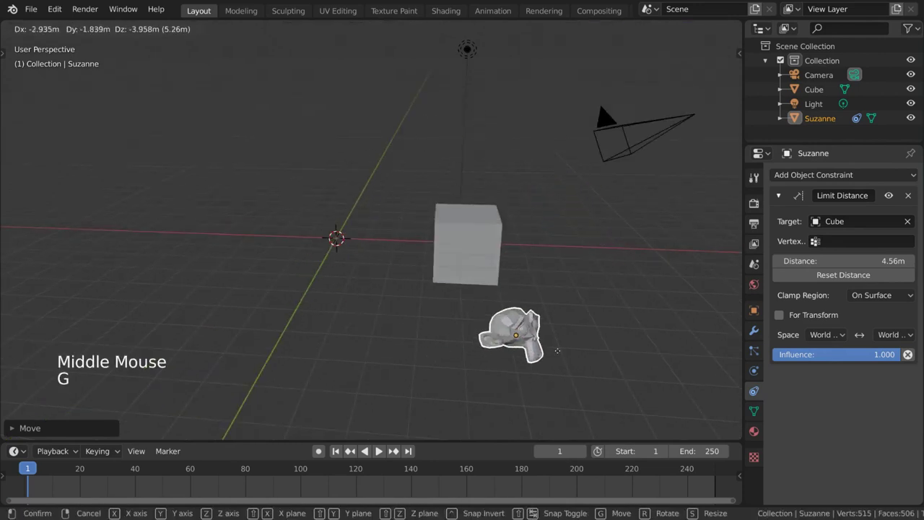
left_click(560, 242)
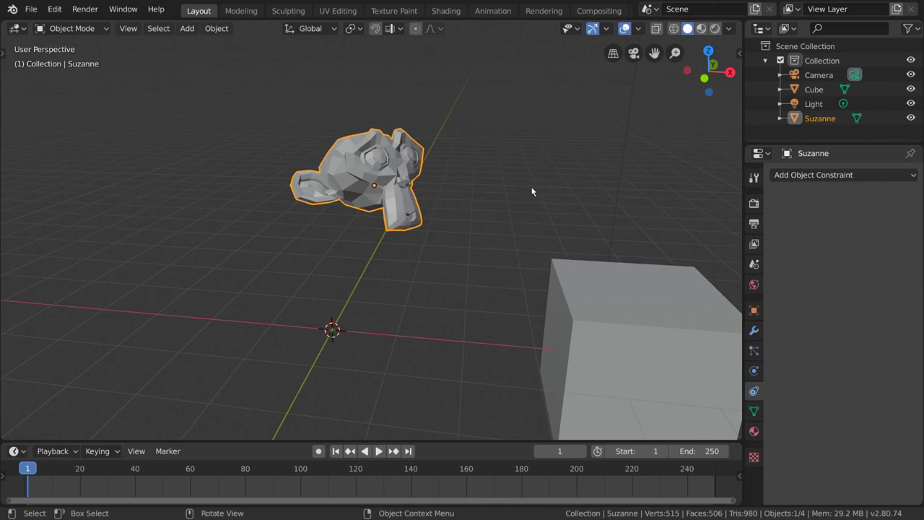
Scale Suzanne once, then start another scale and cancel it, keeping her current size.
key("s")
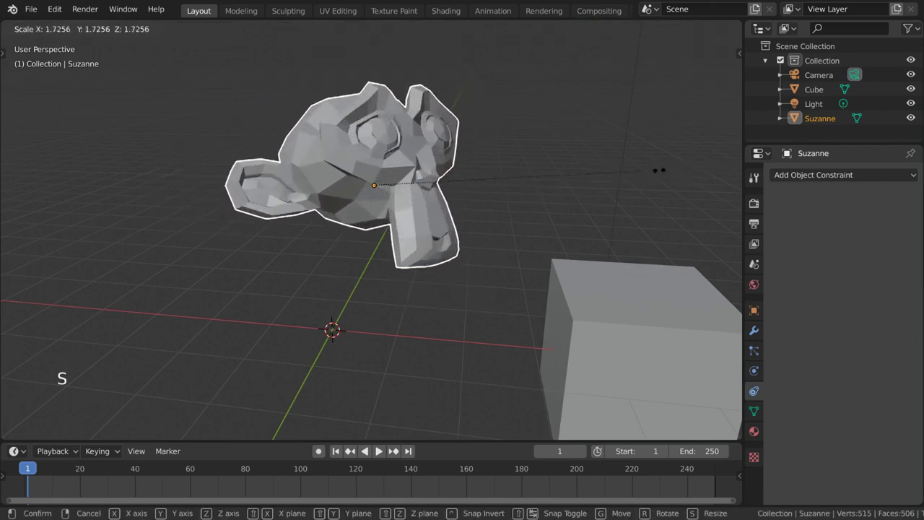
left_click(506, 186)
key("s")
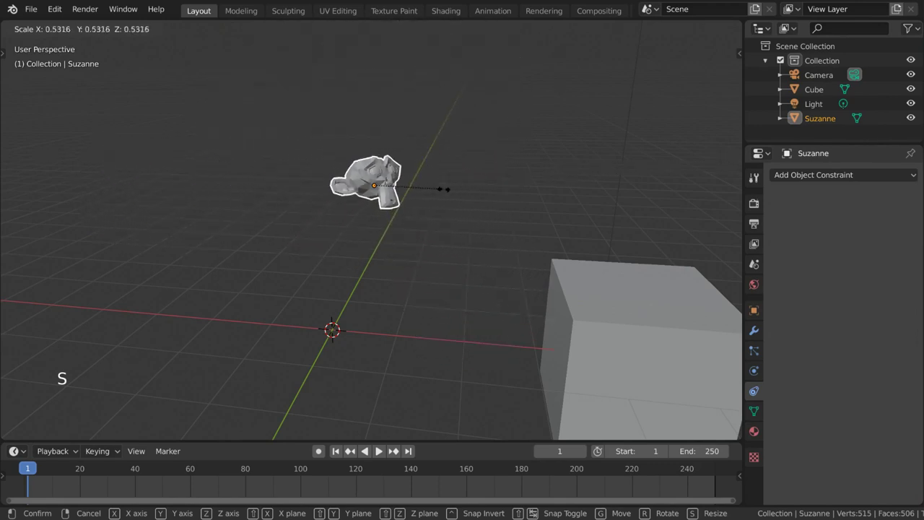
right_click(3, 165)
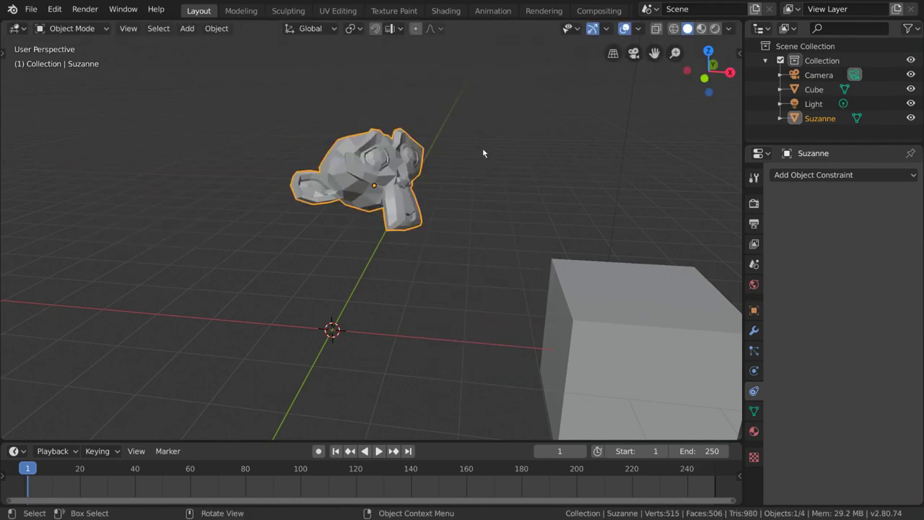
Add a Maintain Volume constraint and scale Suzanne repeatedly to watch her stretch and squash.
left_click(802, 177)
left_click(686, 333)
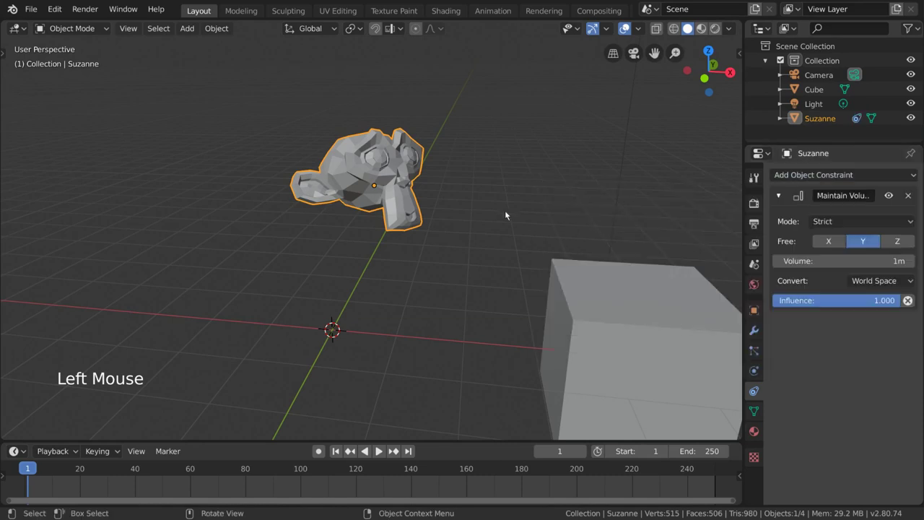
key("s")
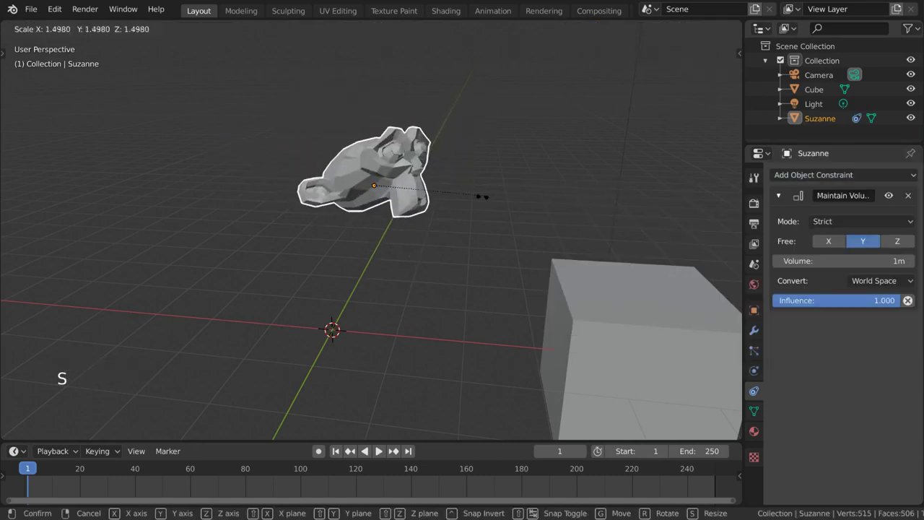
left_click(409, 202)
key("s")
left_click(482, 191)
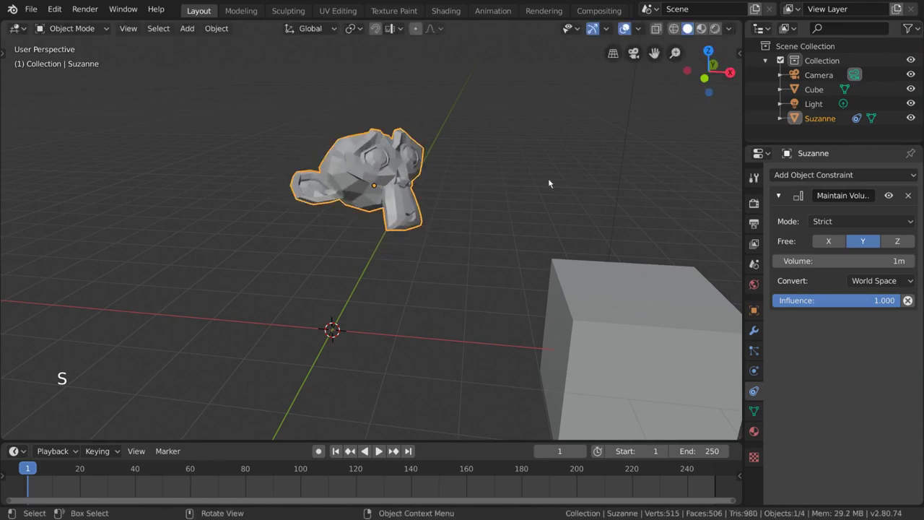
key("s")
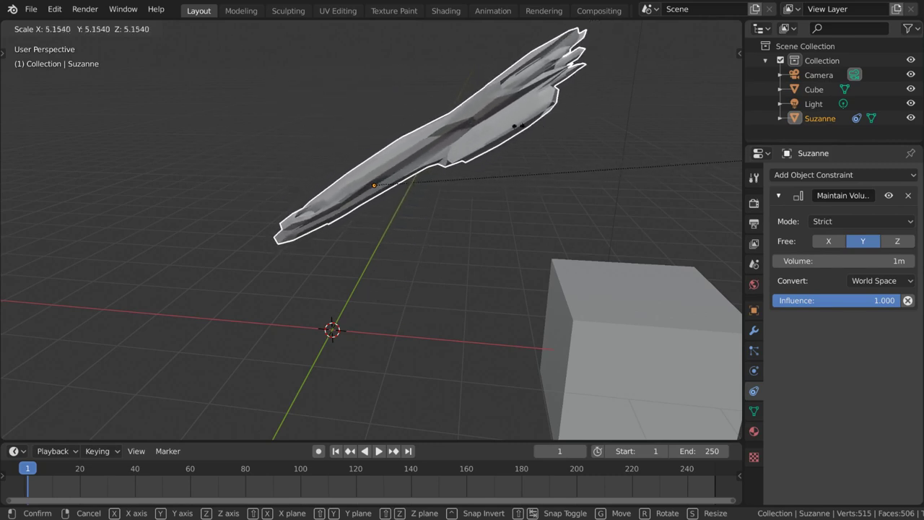
Cancel the scale and set the Maintain Volume value to 50m.
right_click(472, 149)
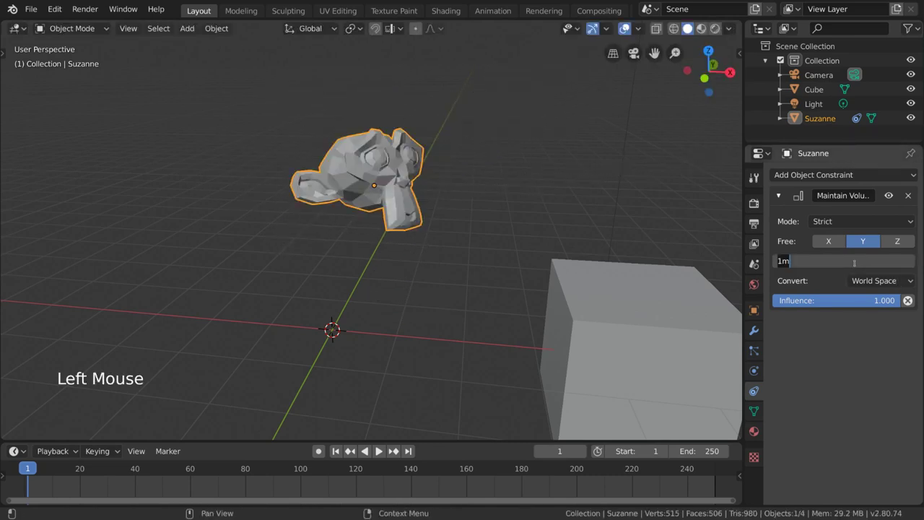
left_click(844, 260)
type("50")
key("Return")
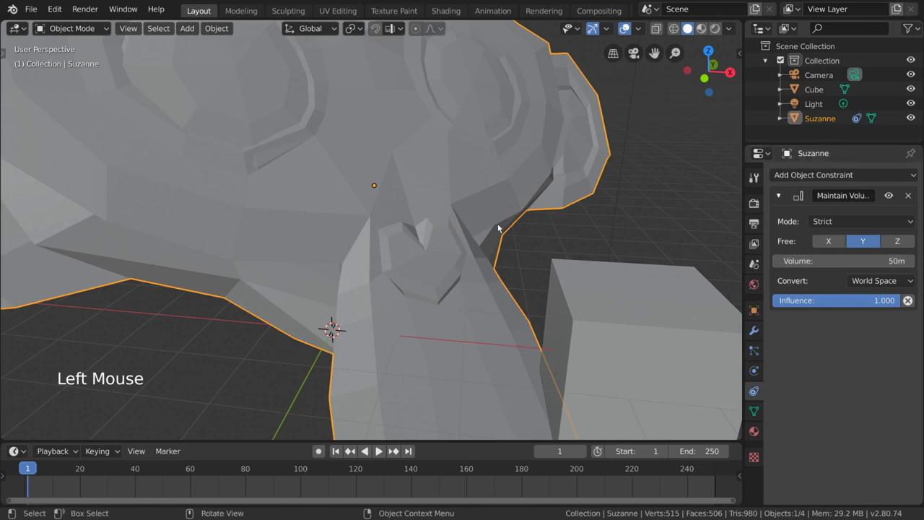
scroll(498, 217, "down", 1)
scroll(498, 217, "down", 3)
middle_click_drag(470, 216, 503, 213)
Scale Suzanne twice under the 50m volume, orbiting to view the result.
key("s")
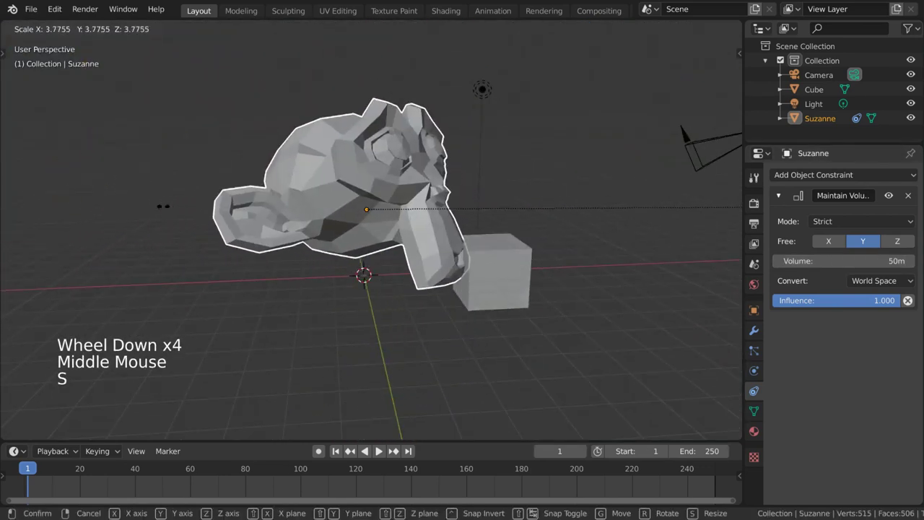
left_click(161, 207)
scroll(161, 207, "down", 1)
scroll(161, 206, "down", 1)
mouse_move(161, 207)
middle_mouse_down()
mouse_move(324, 247)
mouse_move(664, 198)
middle_mouse_up()
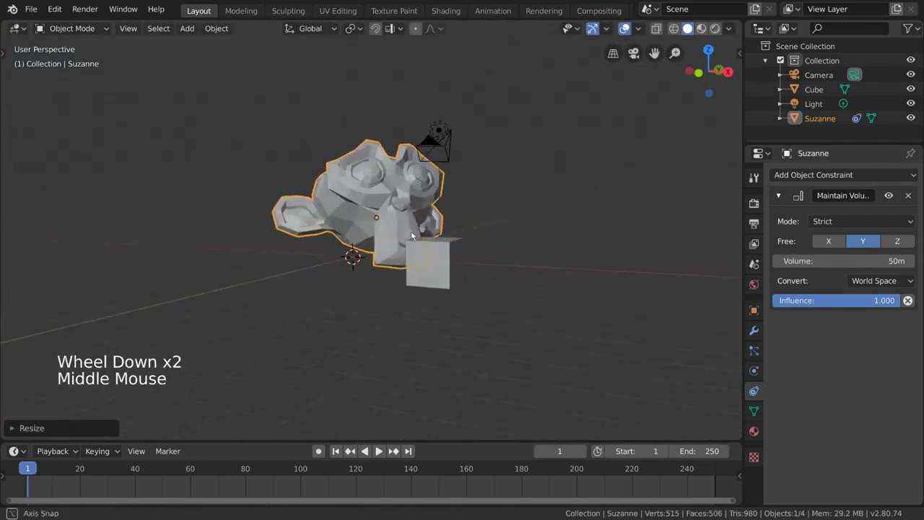
scroll(665, 197, "up", 1)
key("s")
left_click(709, 189)
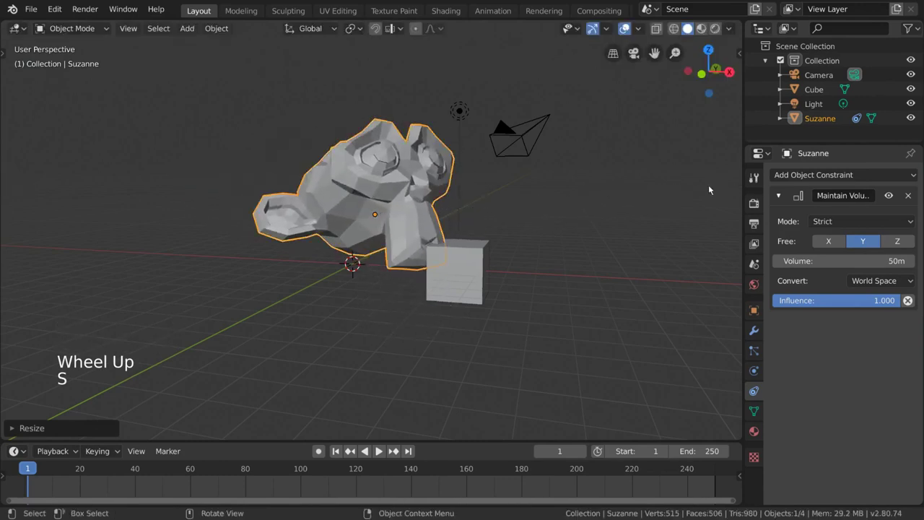
scroll(567, 229, "up", 2)
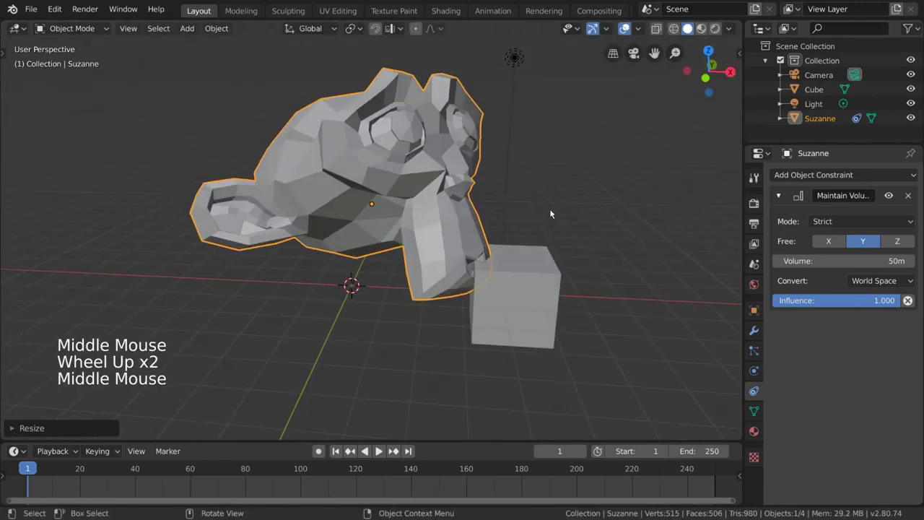